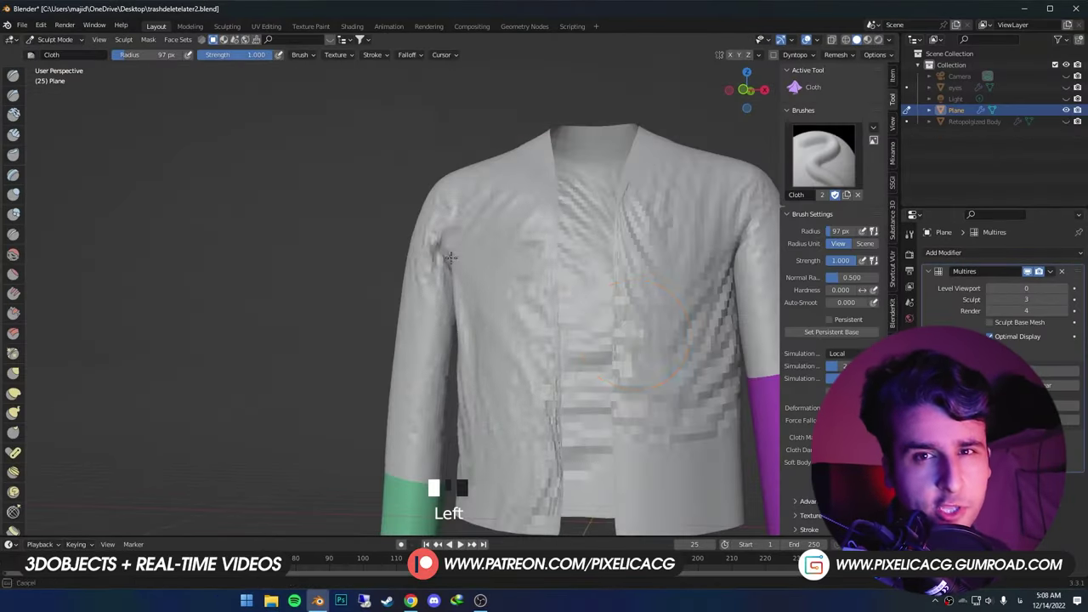
# - Orbit the low-poly jacket in Sculpt Mode and scroll the toolbar to the face set tools
pyautogui.moveTo(451, 258)
pyautogui.mouseDown(button='middle')
pyautogui.moveTo(578, 352)
pyautogui.moveTo(383, 389)
pyautogui.moveTo(497, 196)
pyautogui.moveTo(522, 328)
pyautogui.moveTo(468, 315)
pyautogui.mouseUp(button='middle')
pyautogui.scroll(-3, 496, 195)
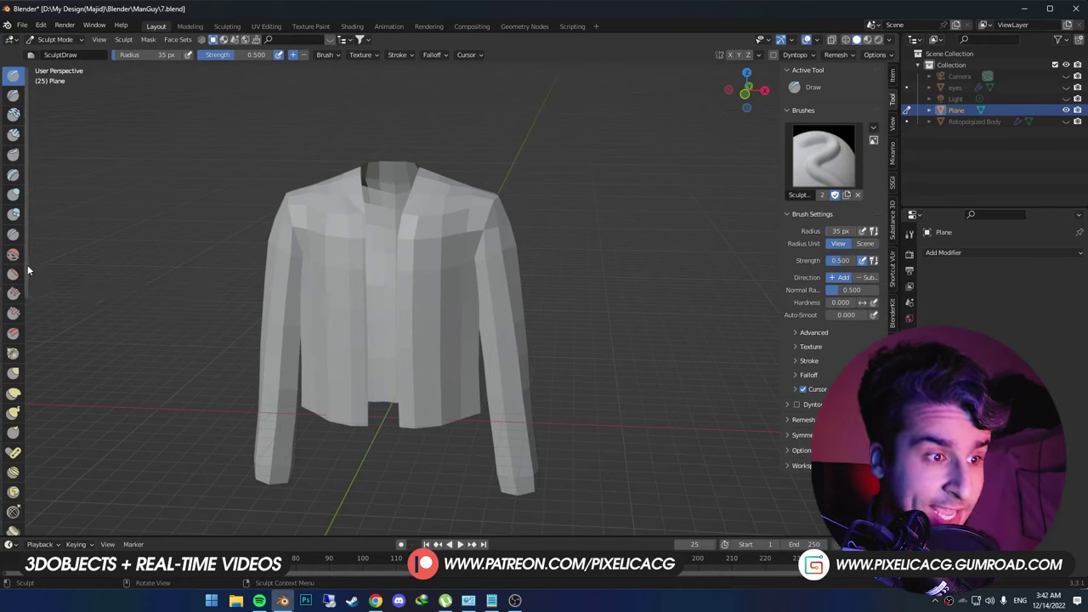
pyautogui.moveTo(27, 268); pyautogui.dragTo(38, 421)
pyautogui.scroll(-1, 37, 421)
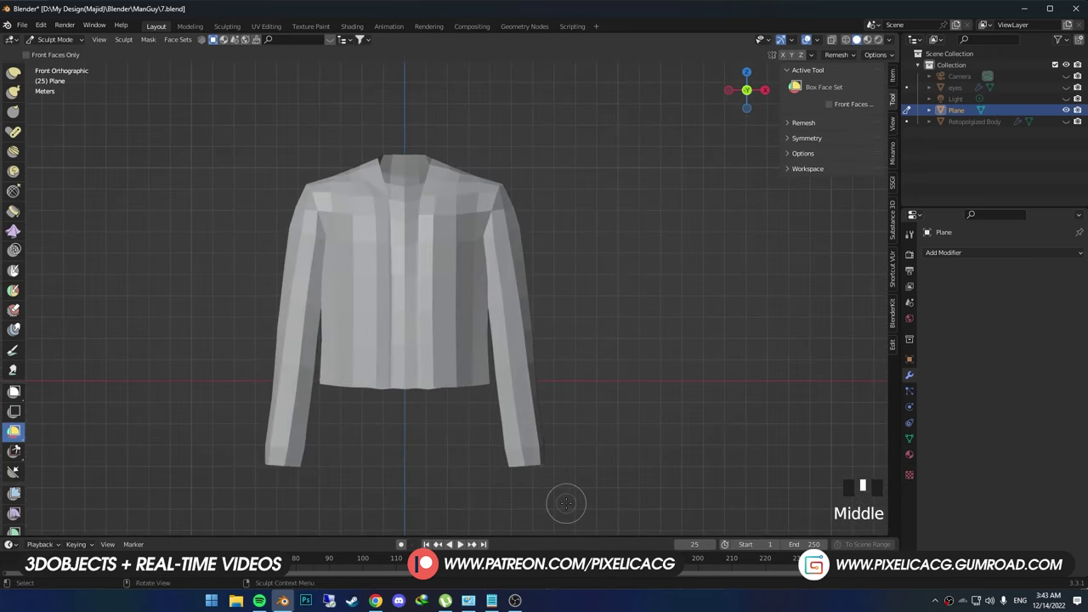
# - Box a face set over the jacket's right sleeve and orbit to check it
pyautogui.moveTo(566, 503); pyautogui.dragTo(520, 414)
pyautogui.moveTo(492, 334); pyautogui.dragTo(493, 334)
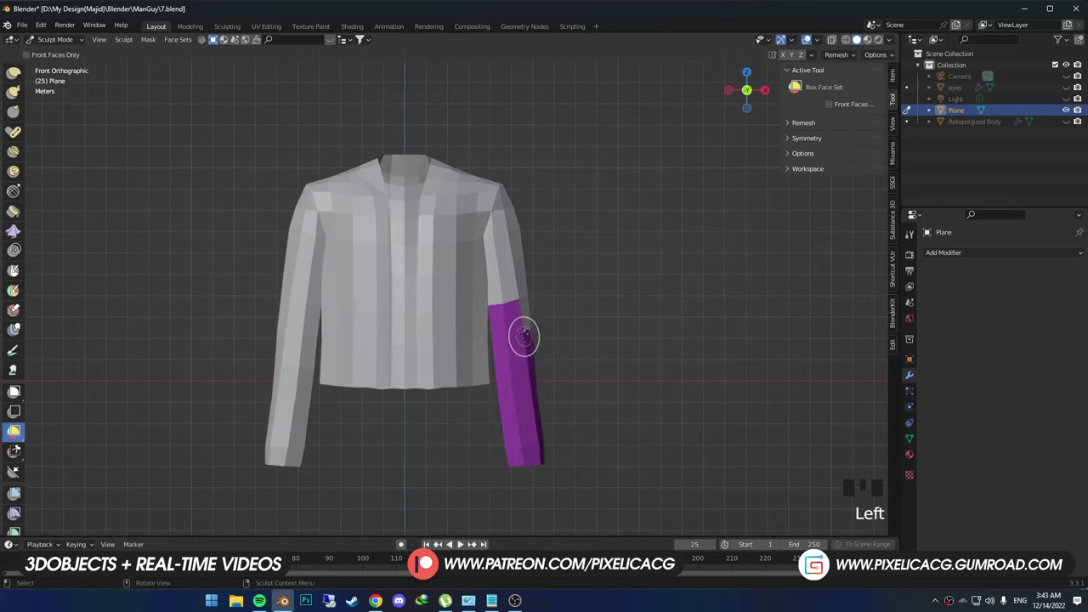
pyautogui.moveTo(559, 356); pyautogui.dragTo(515, 426, button='middle')
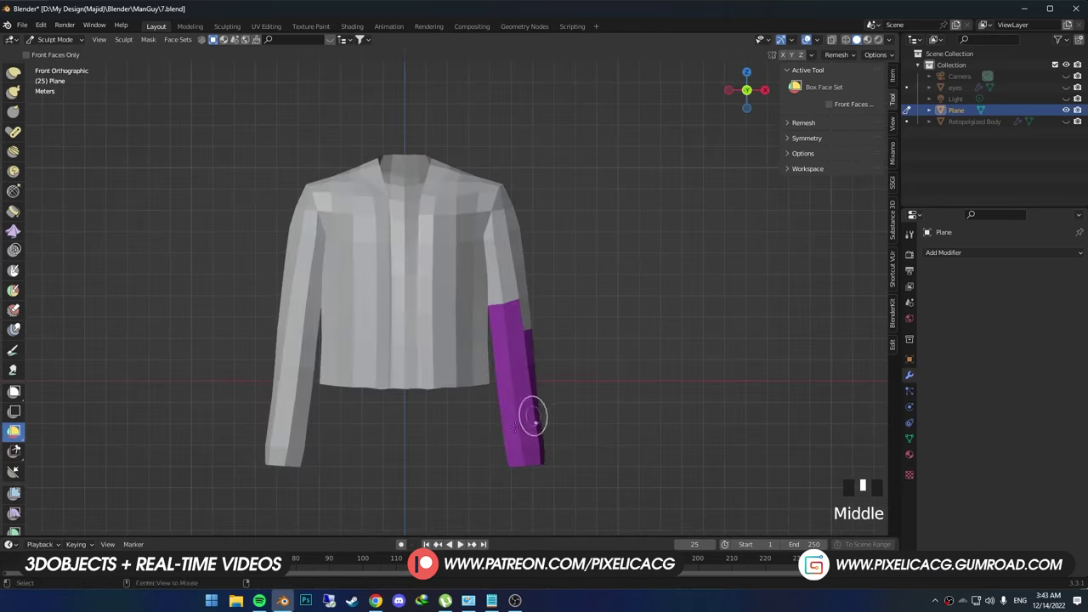
# - Try a green Draw Face Sets stroke on the jacket front, then undo it
pyautogui.click(14, 290)
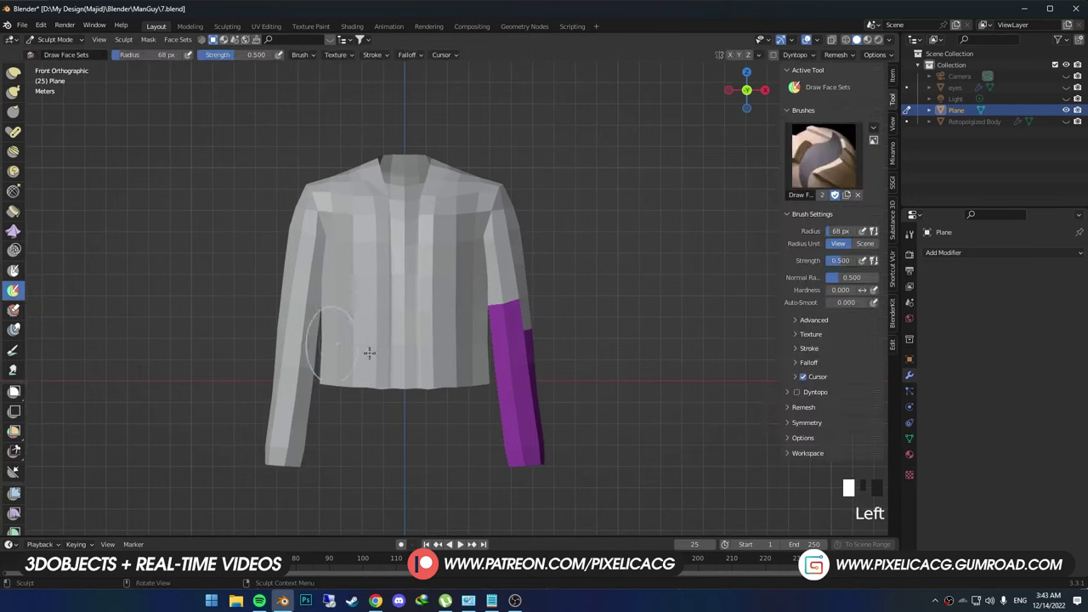
pyautogui.press('f')
pyautogui.moveTo(369, 355)
pyautogui.mouseDown()
pyautogui.moveTo(346, 305)
pyautogui.moveTo(370, 284)
pyautogui.moveTo(330, 324)
pyautogui.moveTo(402, 341)
pyautogui.mouseUp()
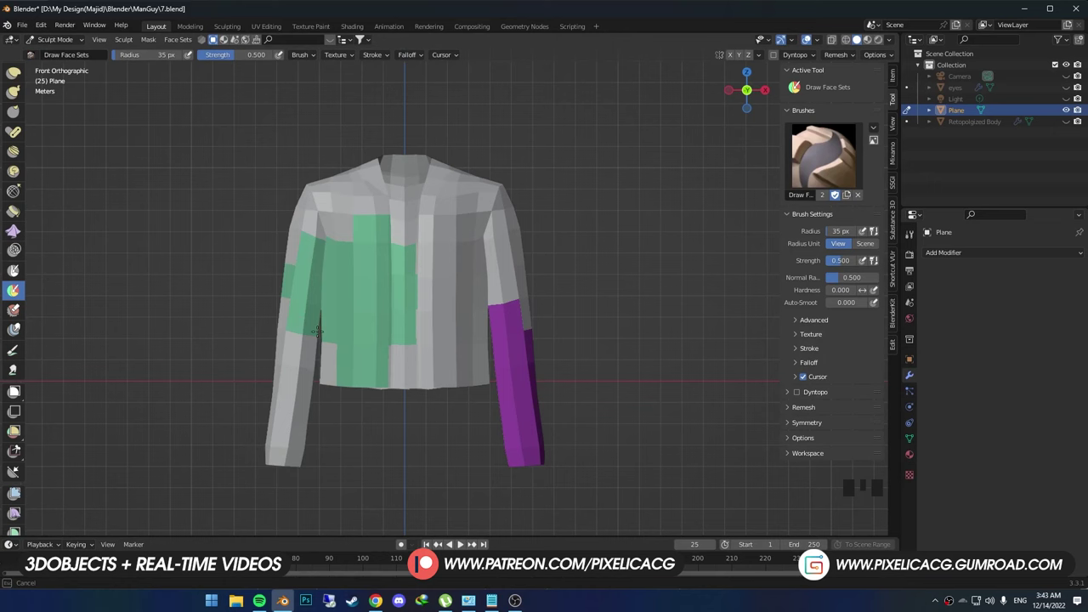
pyautogui.hotkey('ctrl', 'z')
pyautogui.scroll(1, 586, 357)
pyautogui.scroll(-2, 585, 365)
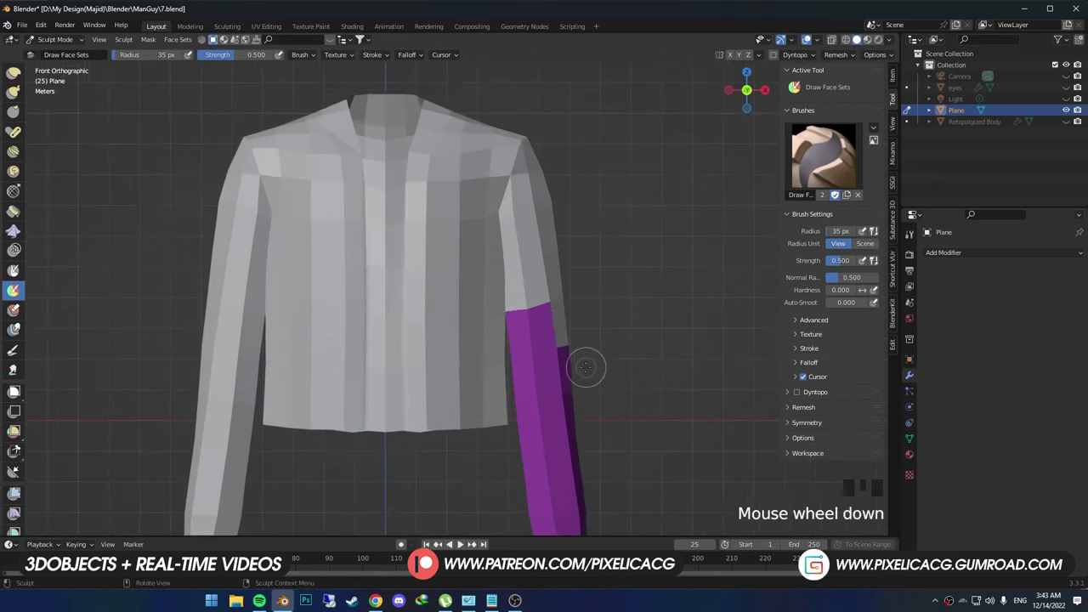
pyautogui.press('F9')
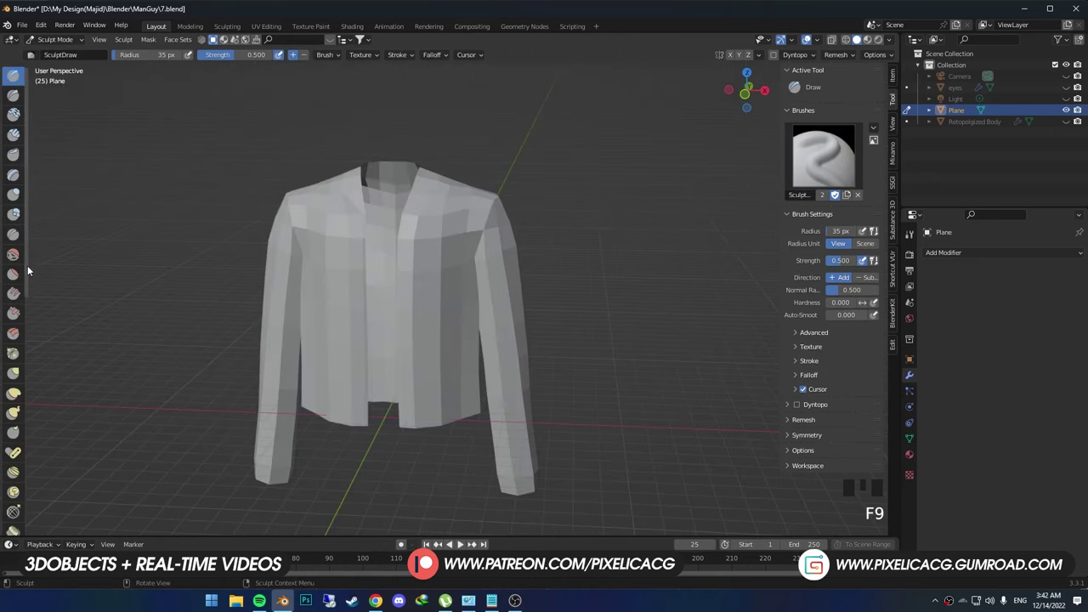
pyautogui.moveTo(28, 271)
pyautogui.mouseDown()
pyautogui.moveTo(34, 441)
pyautogui.moveTo(37, 431)
pyautogui.mouseUp()
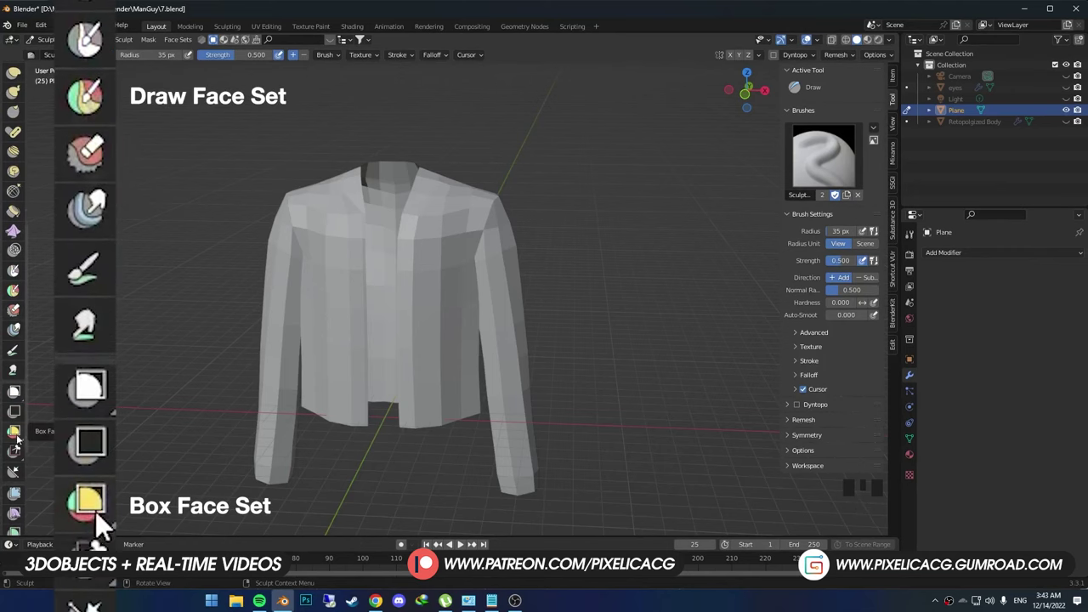
# - Return to front view and box the right sleeve into its own purple face set
pyautogui.click(15, 434)
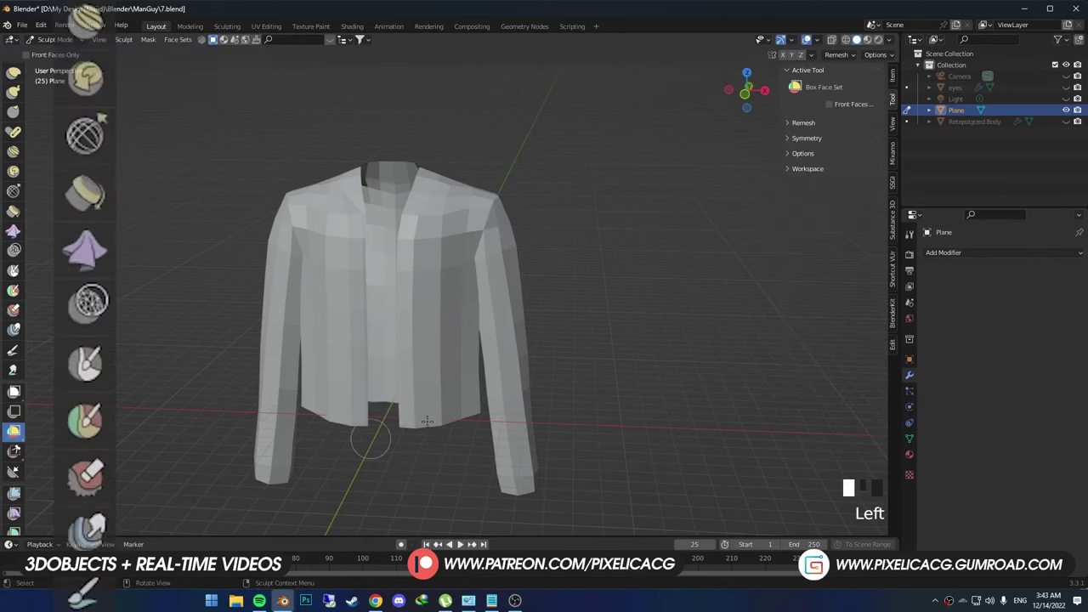
pyautogui.keyDown('alt'); pyautogui.moveTo(425, 357); pyautogui.dragTo(468, 374, button='middle'); pyautogui.keyUp('alt')
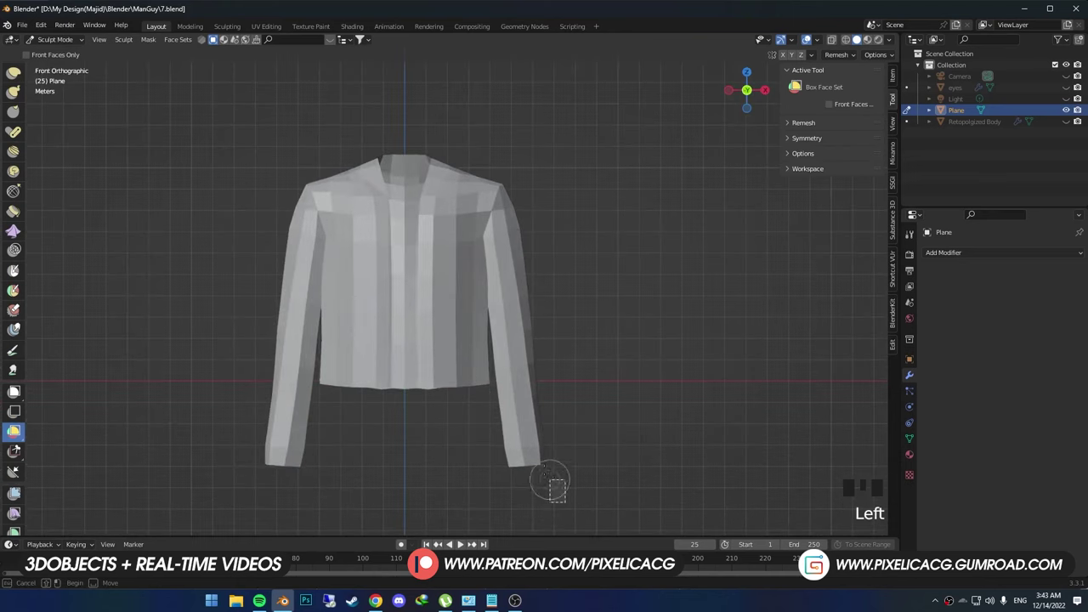
pyautogui.moveTo(550, 480); pyautogui.dragTo(493, 331)
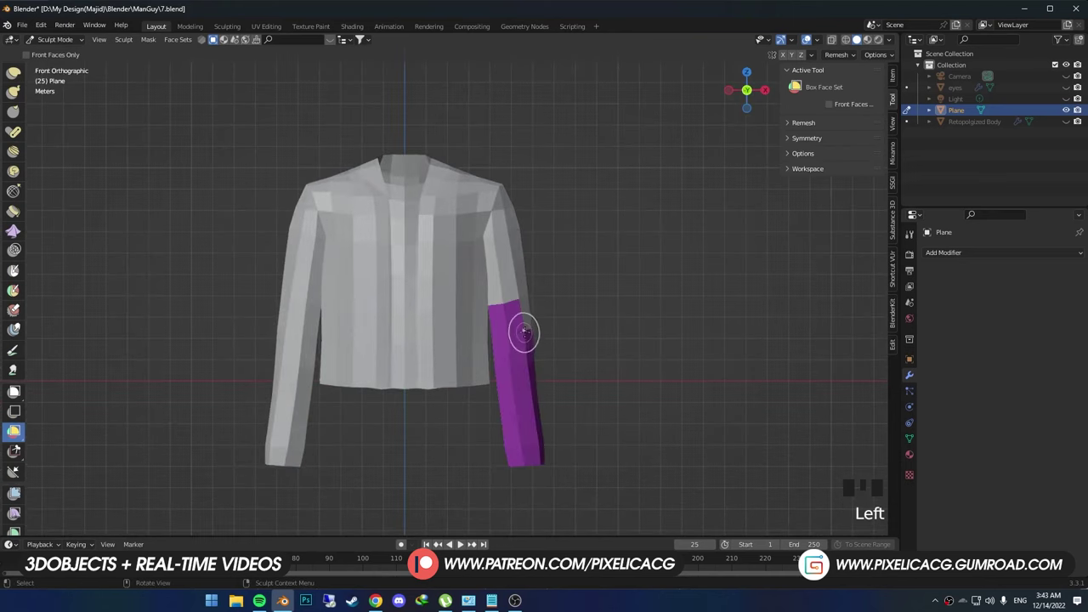
pyautogui.moveTo(549, 409); pyautogui.dragTo(4, 290, button='middle')
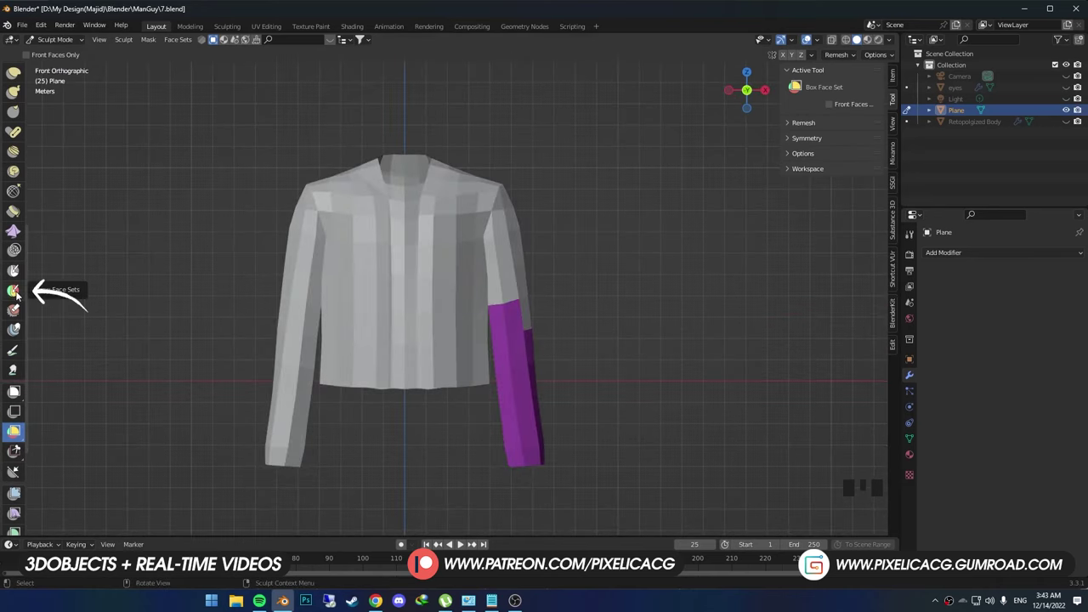
pyautogui.click(13, 291)
pyautogui.press('f')
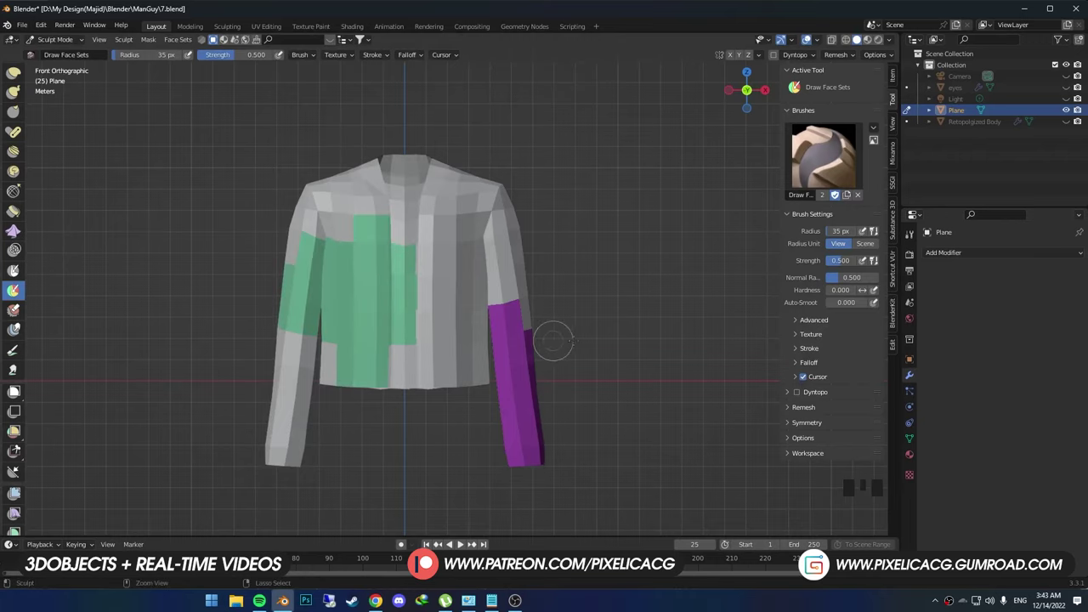
pyautogui.hotkey('ctrl', 'z')
pyautogui.press('n')
pyautogui.keyDown('shift'); pyautogui.moveTo(607, 345); pyautogui.dragTo(429, 348, button='middle'); pyautogui.keyUp('shift')
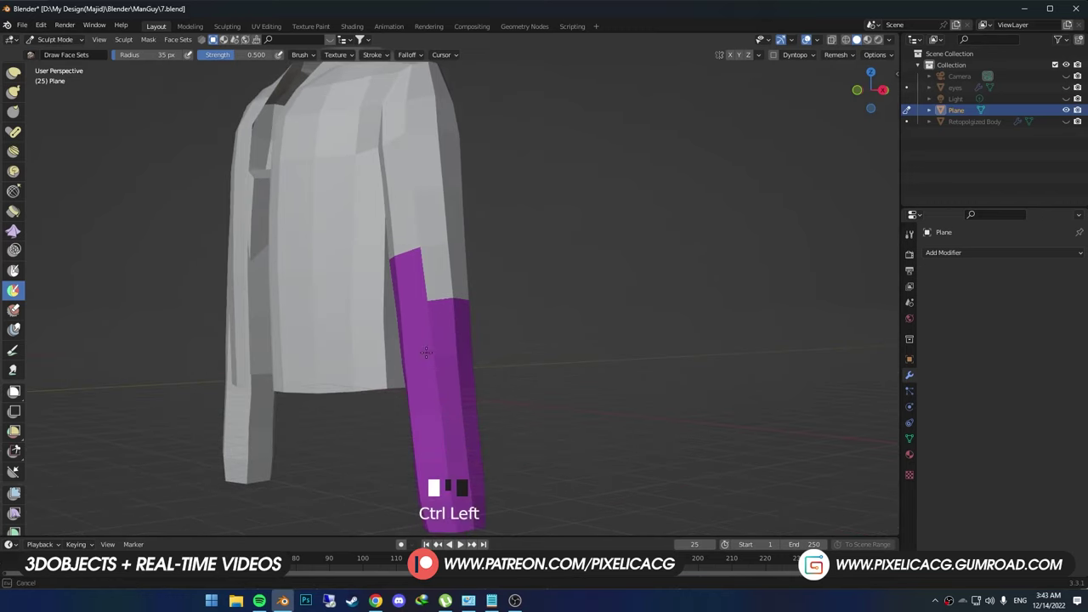
pyautogui.moveTo(448, 297); pyautogui.dragTo(363, 244, button='middle')
pyautogui.keyDown('ctrl'); pyautogui.click(394, 327); pyautogui.keyUp('ctrl')
pyautogui.click(369, 170)
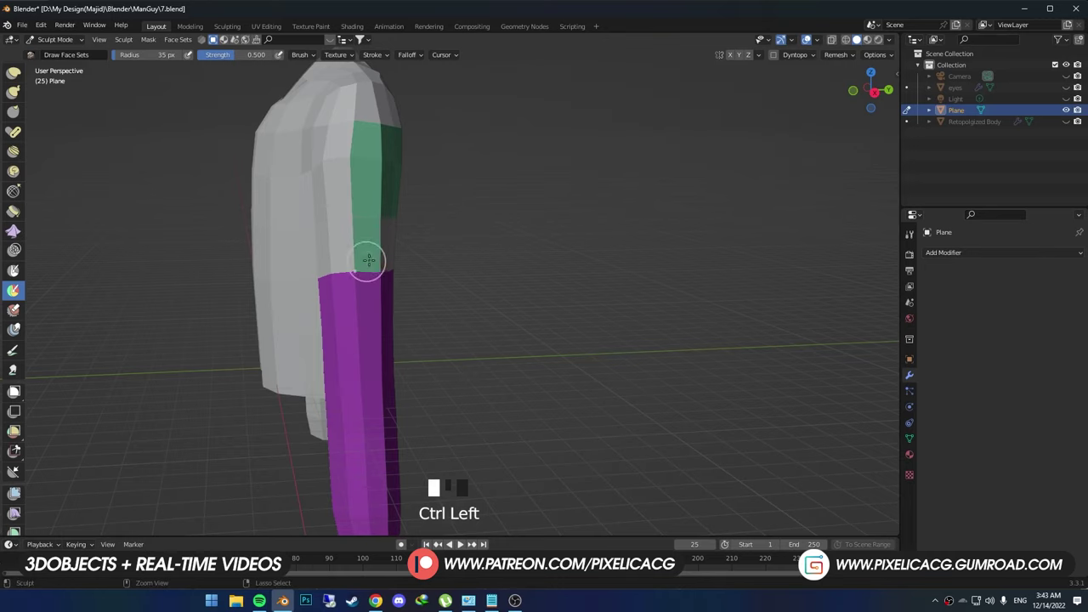
pyautogui.hotkey('ctrl', 'z')
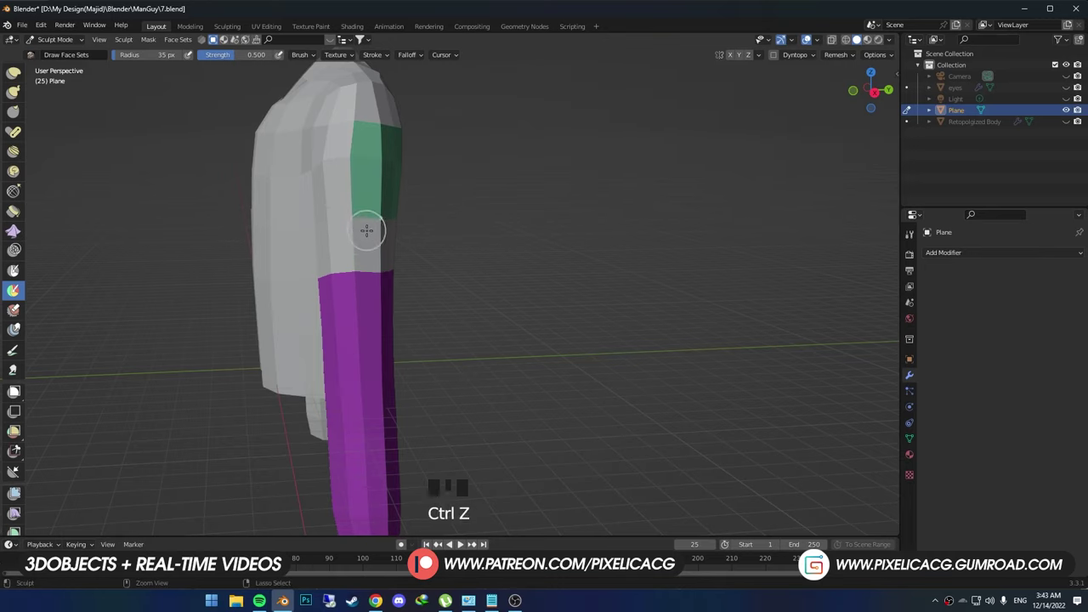
pyautogui.moveTo(370, 308); pyautogui.dragTo(372, 417, button='middle')
# - Undo the green shoulder face set and bend the purple sleeve with the Pose brush
pyautogui.hotkey('ctrl', 'z')
pyautogui.keyDown('shift'); pyautogui.moveTo(423, 393); pyautogui.dragTo(170, 306, button='middle'); pyautogui.keyUp('shift')
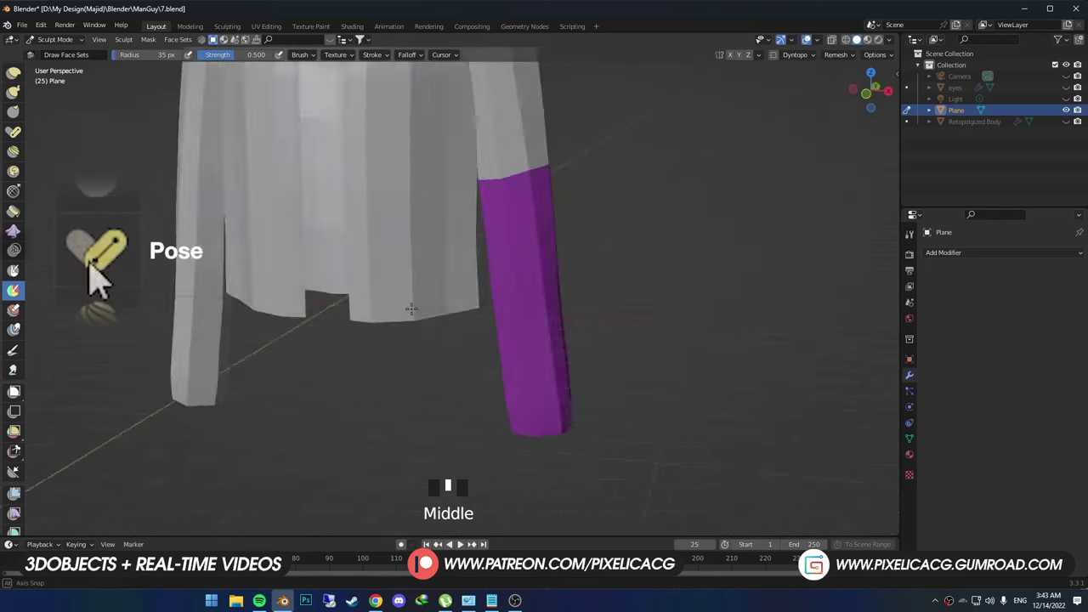
pyautogui.scroll(2, 14, 248)
pyautogui.click(14, 245)
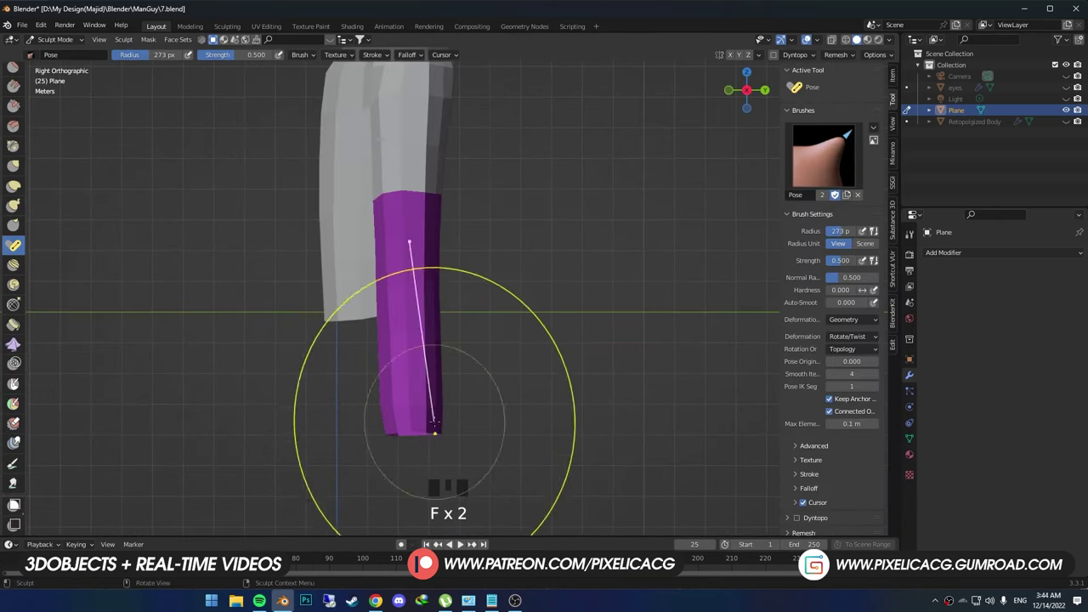
pyautogui.moveTo(408, 459); pyautogui.dragTo(374, 429)
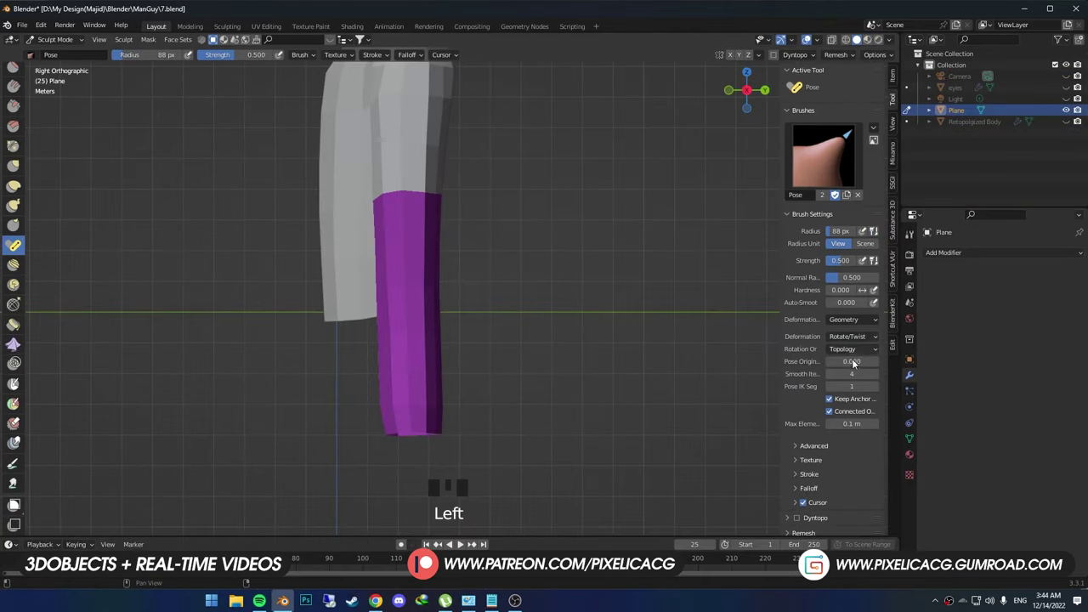
# - Enlarge the Pose brush radius, set Rotation Origins to Face Sets, and swing the purple sleeve out
pyautogui.press('f')
pyautogui.click(510, 398)
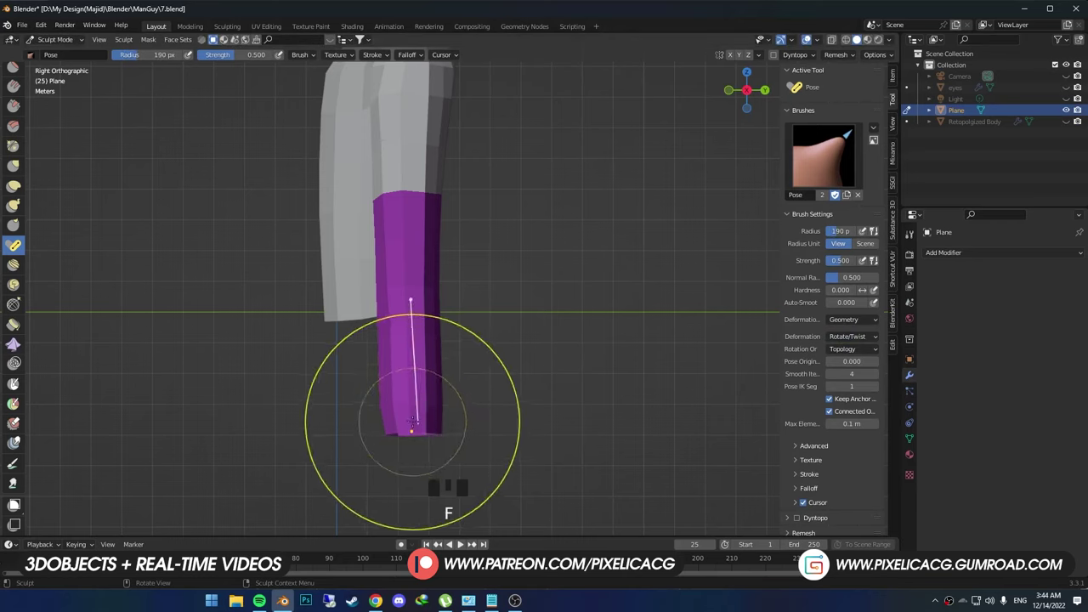
pyautogui.moveTo(409, 398)
pyautogui.mouseDown()
pyautogui.moveTo(316, 381)
pyautogui.moveTo(415, 400)
pyautogui.mouseUp()
pyautogui.press('f')
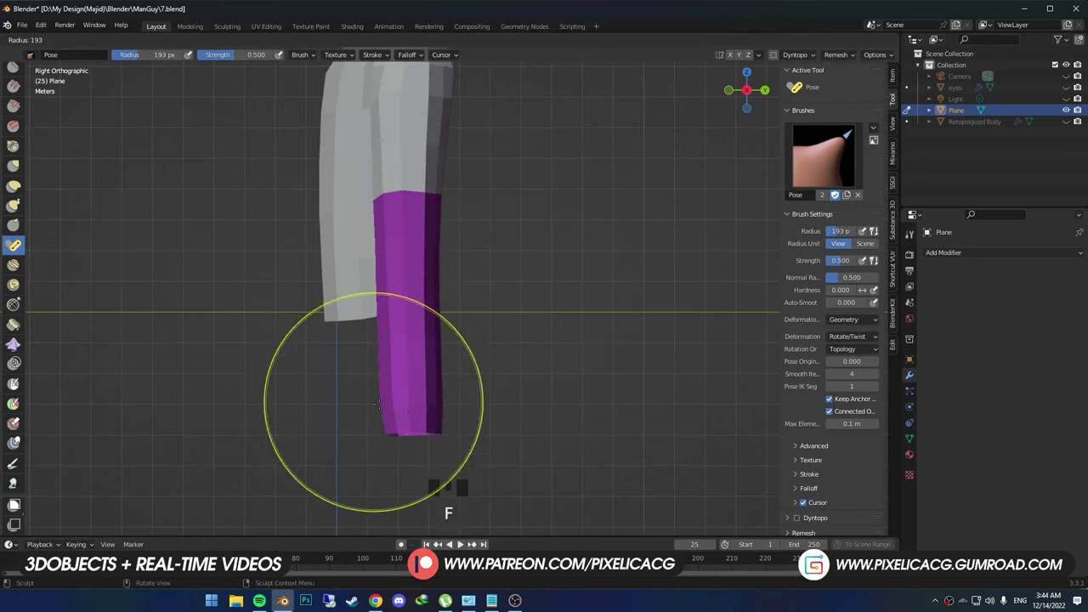
pyautogui.click(527, 400)
pyautogui.click(849, 351)
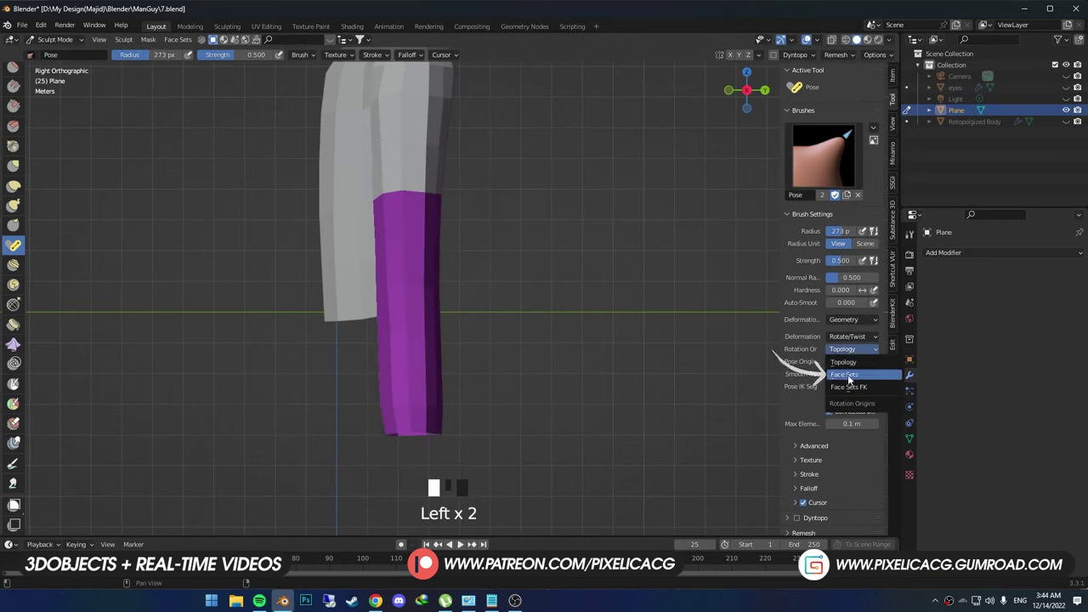
pyautogui.click(849, 375)
pyautogui.moveTo(457, 151)
pyautogui.mouseDown()
pyautogui.moveTo(272, 352)
pyautogui.moveTo(403, 399)
pyautogui.mouseUp()
# - Set the Pose brush deformation target to Cloth Simulation and swing the purple arm forward
pyautogui.click(843, 248)
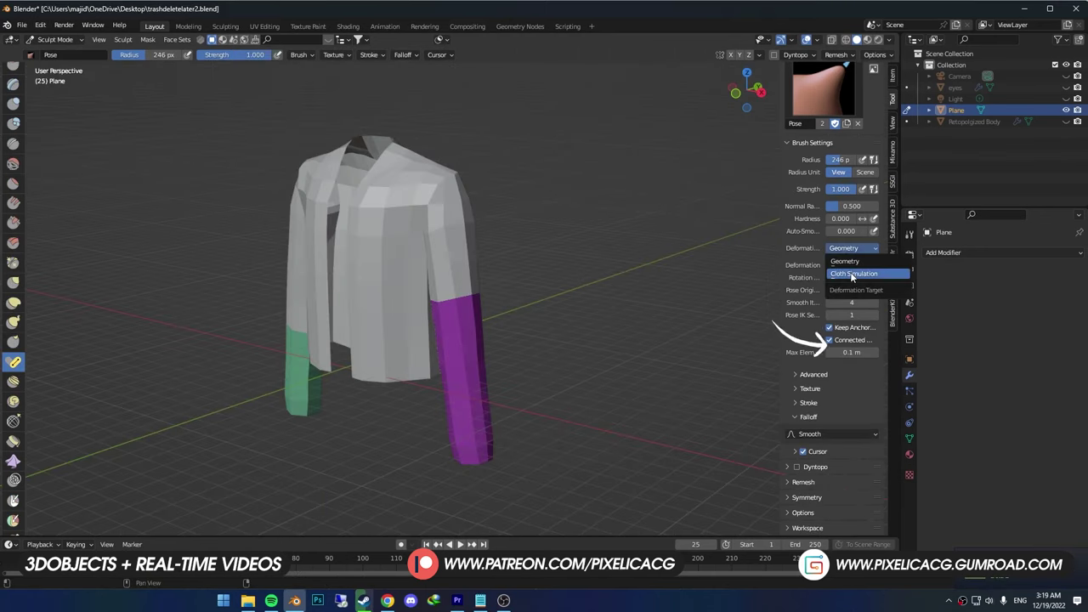
pyautogui.click(853, 273)
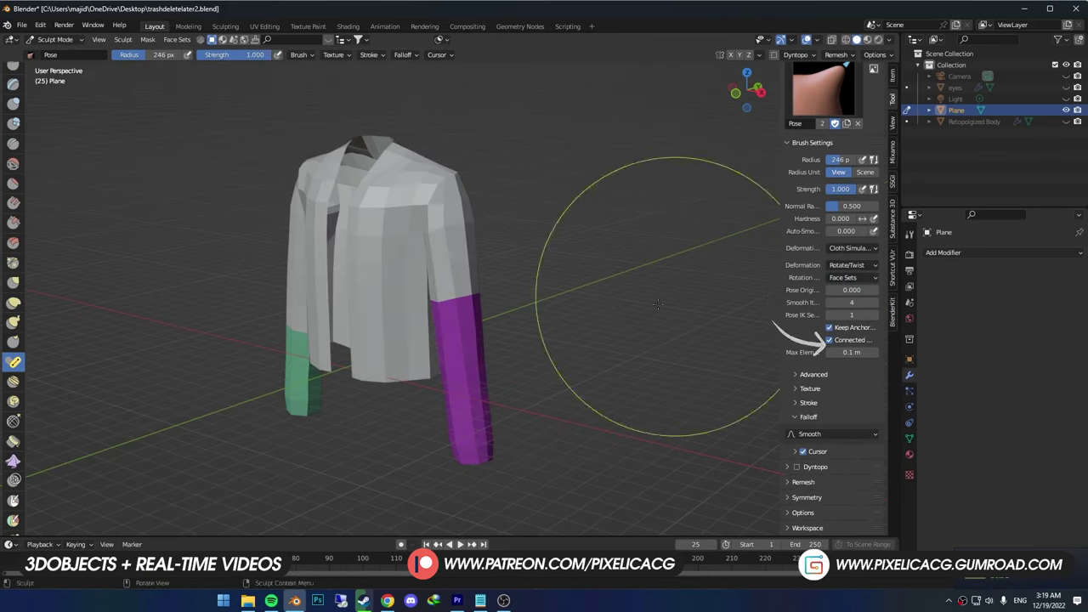
pyautogui.moveTo(727, 276); pyautogui.dragTo(692, 281, button='middle')
pyautogui.click(814, 374)
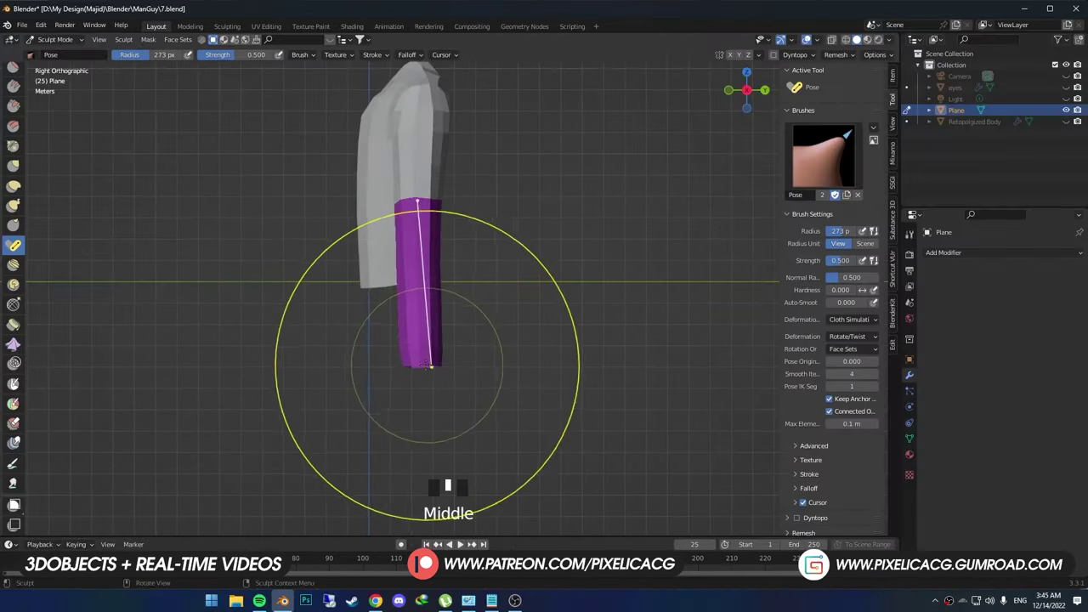
pyautogui.moveTo(410, 350)
pyautogui.mouseDown()
pyautogui.moveTo(344, 333)
pyautogui.moveTo(289, 298)
pyautogui.mouseUp()
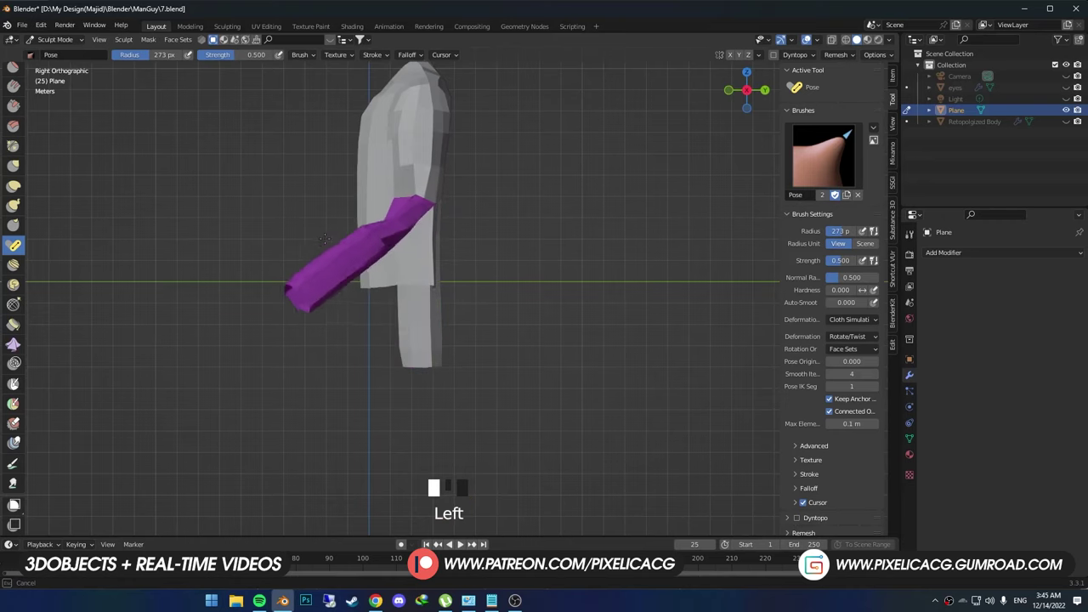
pyautogui.moveTo(289, 298)
pyautogui.mouseDown(button='middle')
pyautogui.moveTo(385, 284)
pyautogui.moveTo(360, 296)
pyautogui.moveTo(282, 255)
pyautogui.moveTo(413, 315)
pyautogui.mouseUp(button='middle')
# - Undo, set the brush radius to 136 px, and retry then undo the purple arm swing
pyautogui.hotkey('ctrl', 'z')
pyautogui.press('f')
pyautogui.click(289, 274)
pyautogui.moveTo(413, 319)
pyautogui.mouseDown()
pyautogui.moveTo(413, 354)
pyautogui.moveTo(336, 311)
pyautogui.moveTo(410, 353)
pyautogui.moveTo(375, 344)
pyautogui.mouseUp()
pyautogui.hotkey('ctrl', 'z')
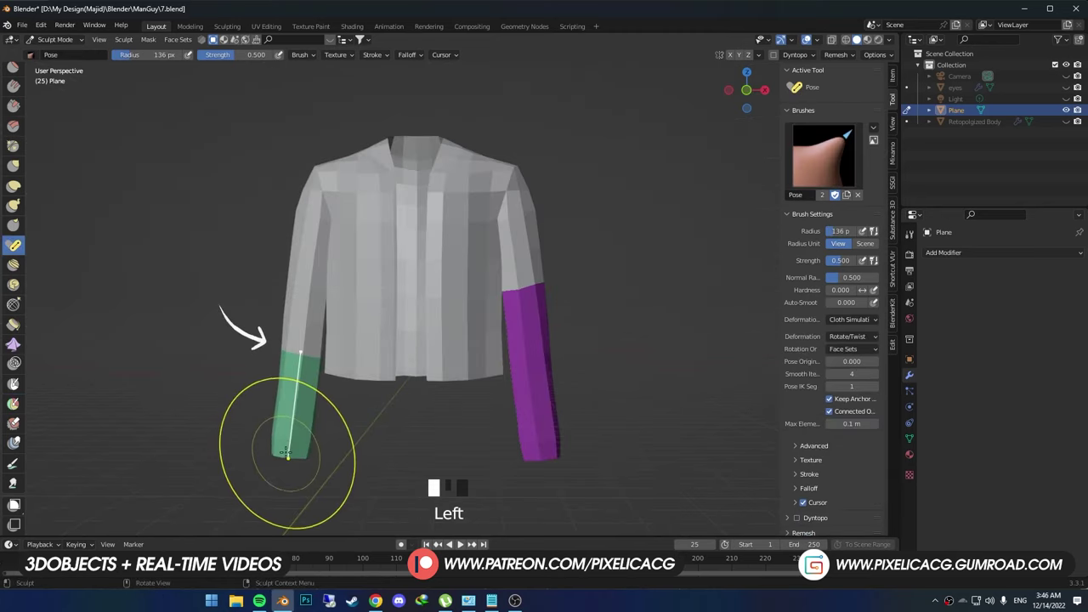
# - Swing the green arm outward, undo it, and reframe the view on the jacket
pyautogui.moveTo(289, 462); pyautogui.dragTo(231, 433)
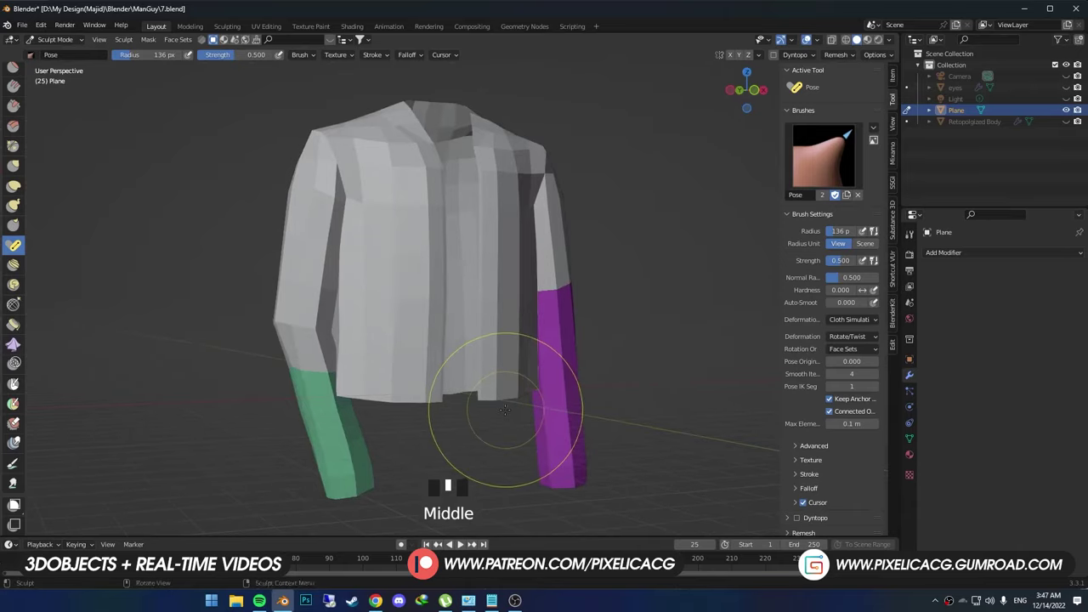
pyautogui.hotkey('ctrl', 'z')
pyautogui.moveTo(519, 402); pyautogui.dragTo(471, 412, button='middle')
pyautogui.scroll(-1, 475, 412)
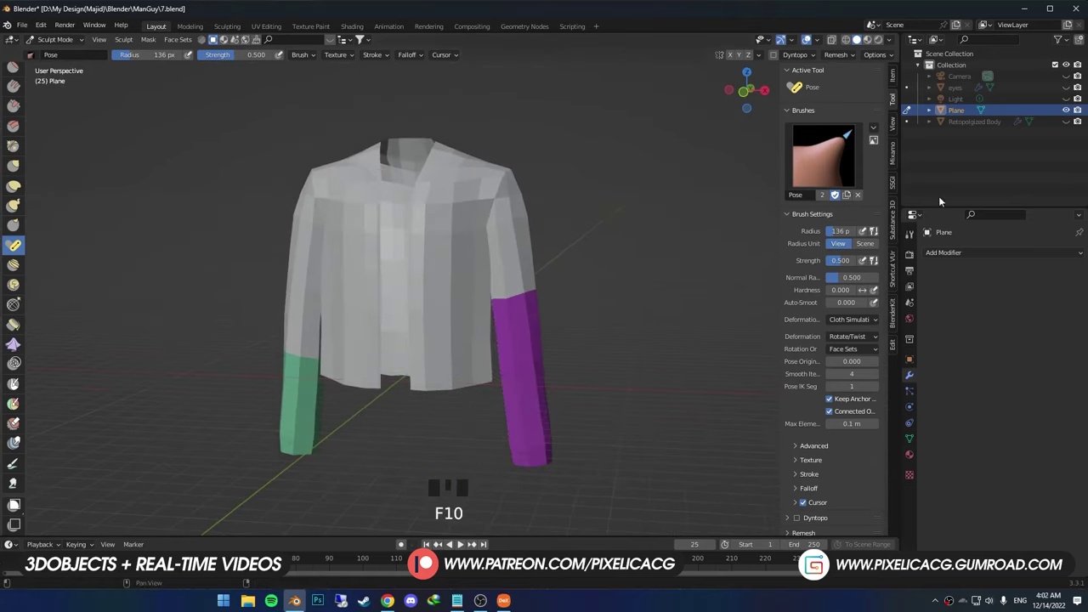
# - Add a Multiresolution modifier to the jacket and subdivide it
pyautogui.click(988, 251)
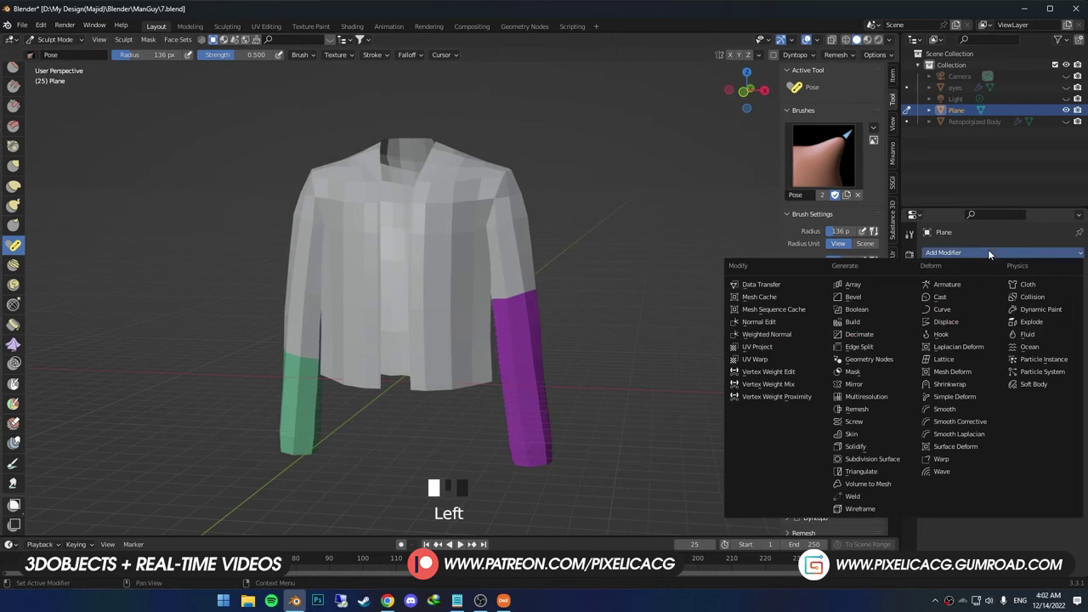
pyautogui.click(853, 399)
pyautogui.click(1003, 370)
pyautogui.hotkey('ctrl', 'z')
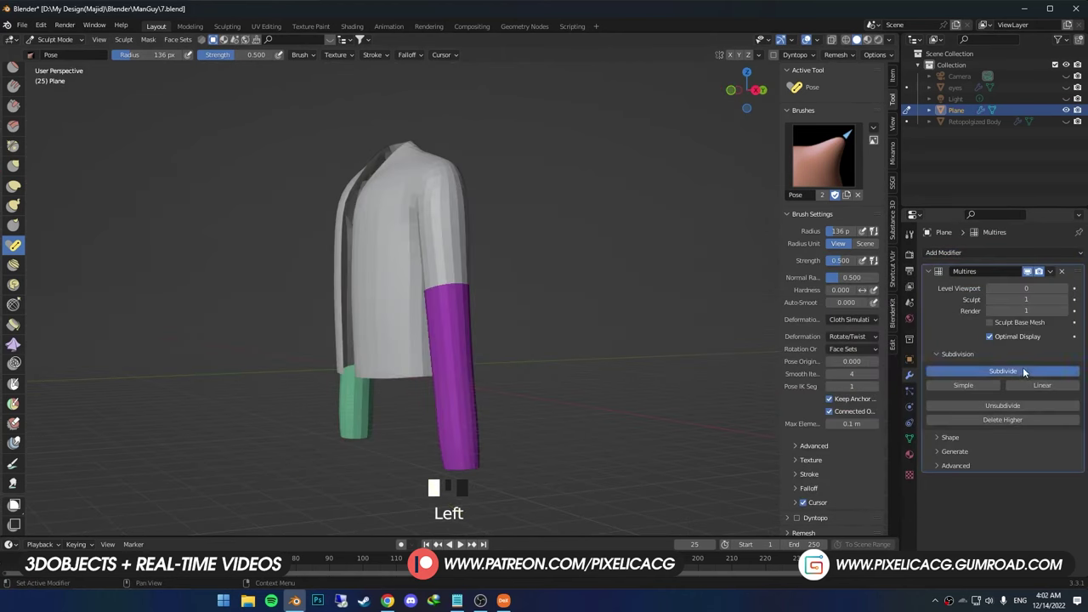
pyautogui.click(1024, 372)
# - Test Pose brush strokes swinging the purple sleeve up and forward, undoing the first
pyautogui.moveTo(447, 449)
pyautogui.mouseDown()
pyautogui.moveTo(438, 393)
pyautogui.moveTo(404, 339)
pyautogui.mouseUp()
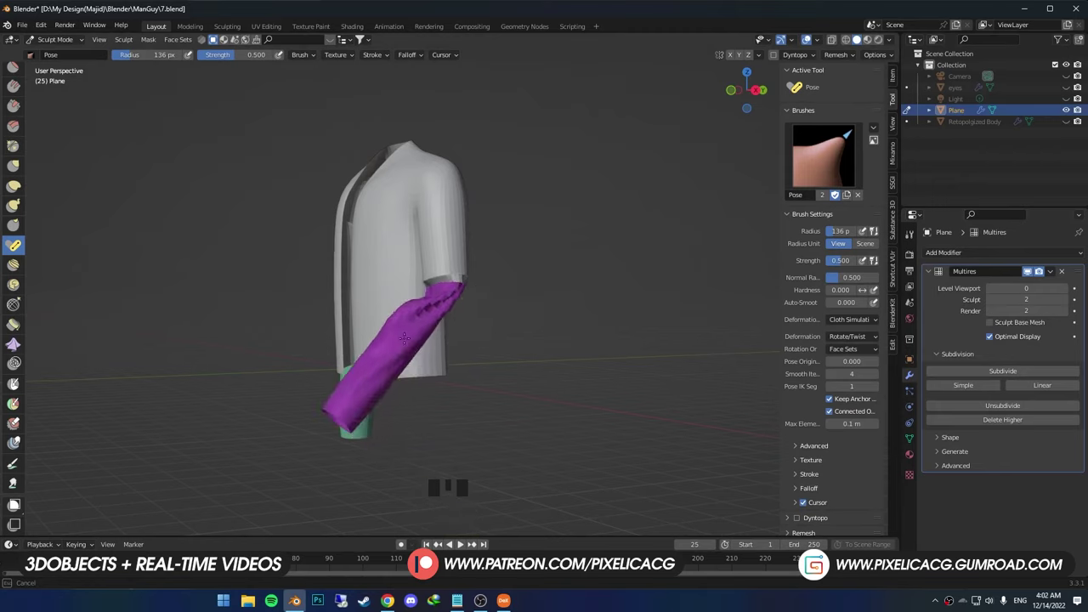
pyautogui.hotkey('ctrl', 'z')
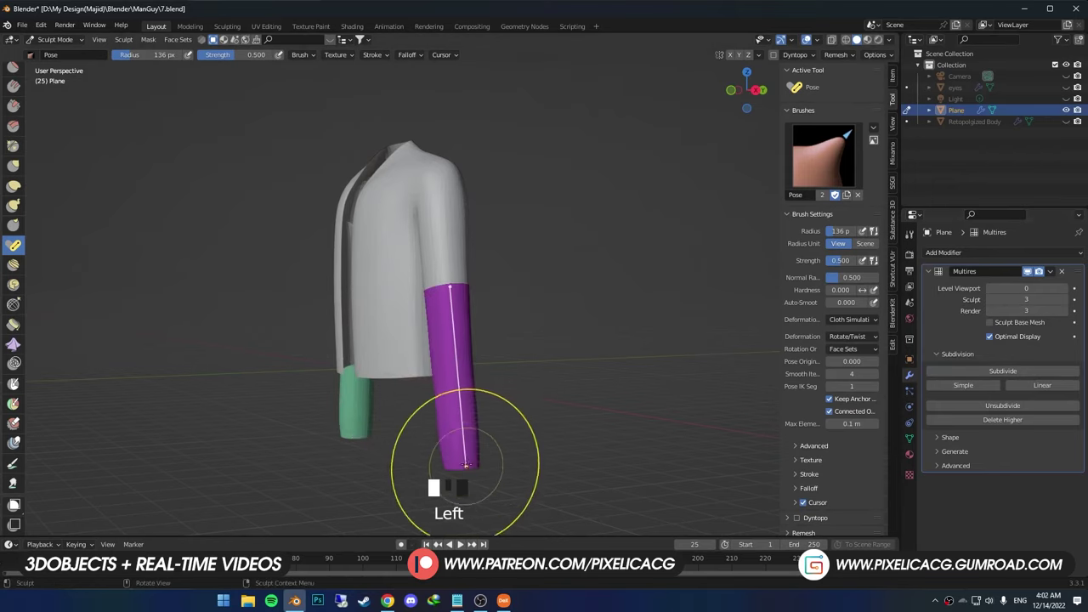
pyautogui.moveTo(465, 465); pyautogui.dragTo(408, 367)
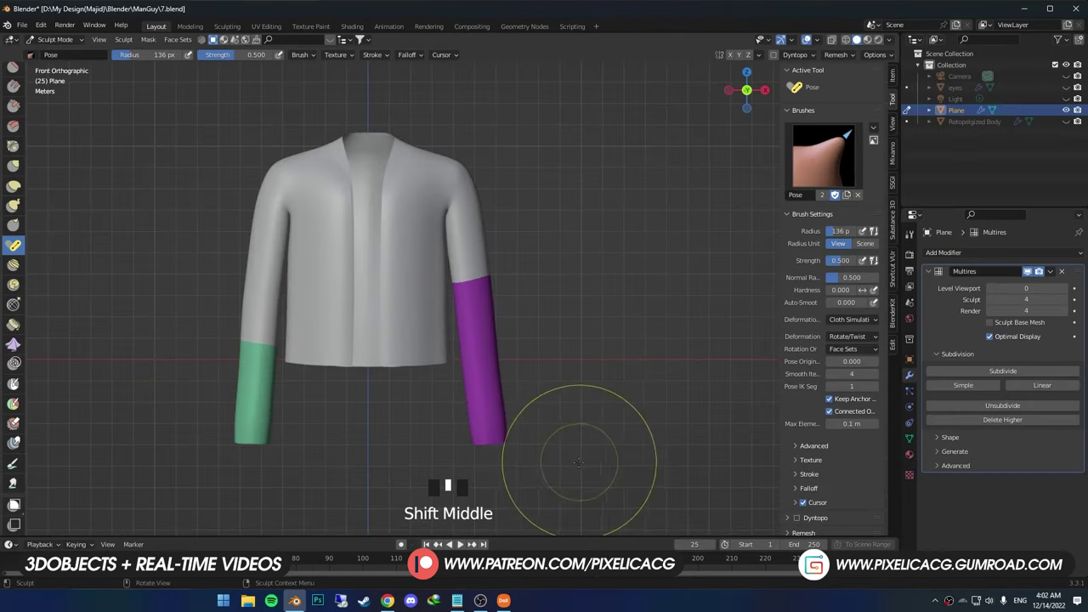
# - Test Scale/Translate, then Squash & Stretch pose deformation on the purple sleeve
pyautogui.click(842, 337)
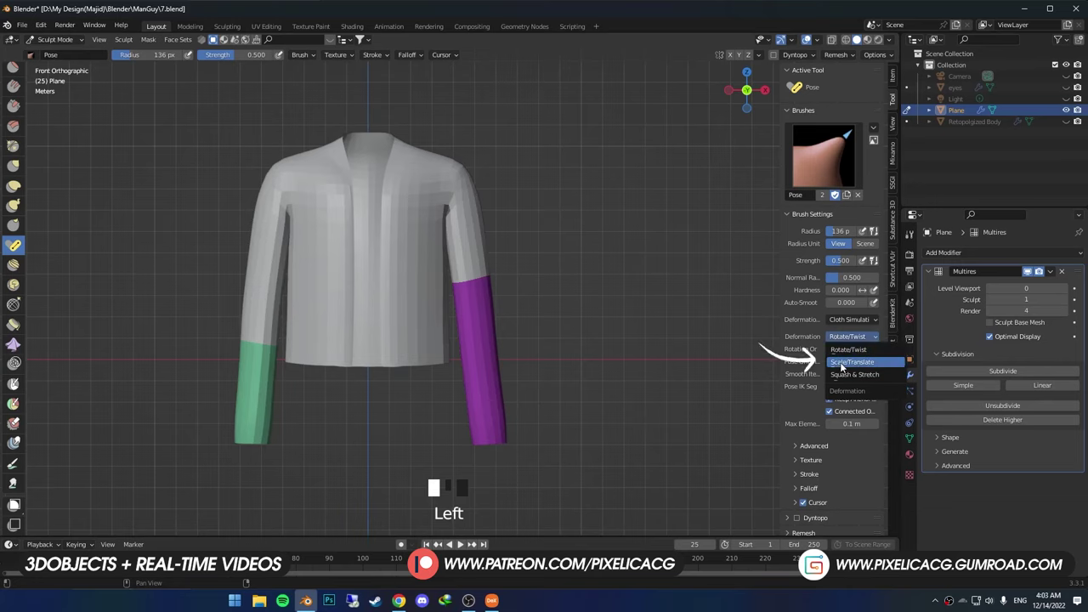
pyautogui.click(842, 364)
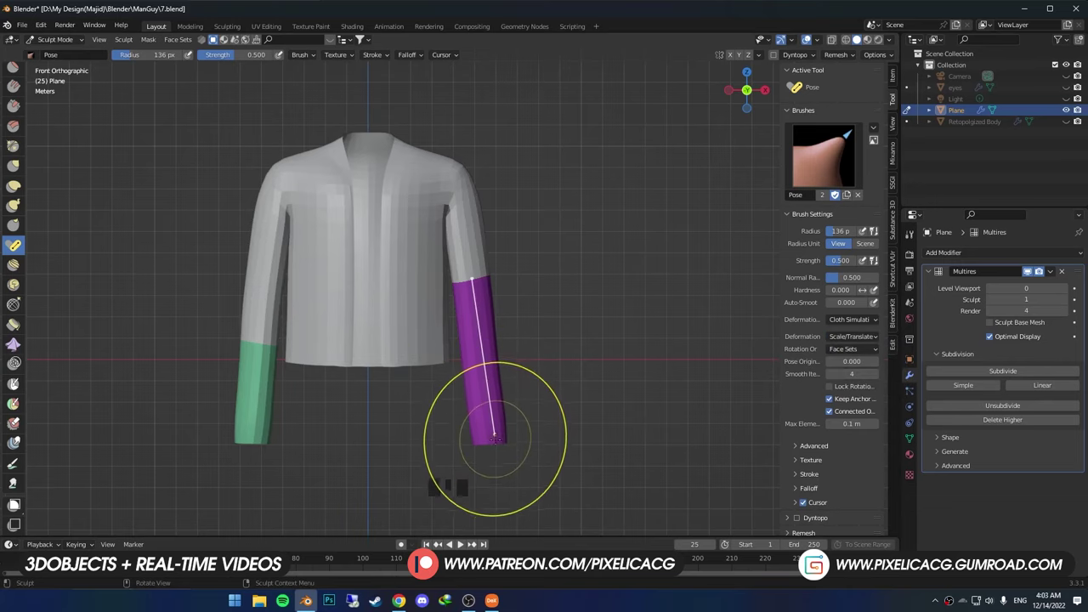
pyautogui.moveTo(495, 437)
pyautogui.mouseDown()
pyautogui.moveTo(504, 385)
pyautogui.moveTo(478, 310)
pyautogui.mouseUp()
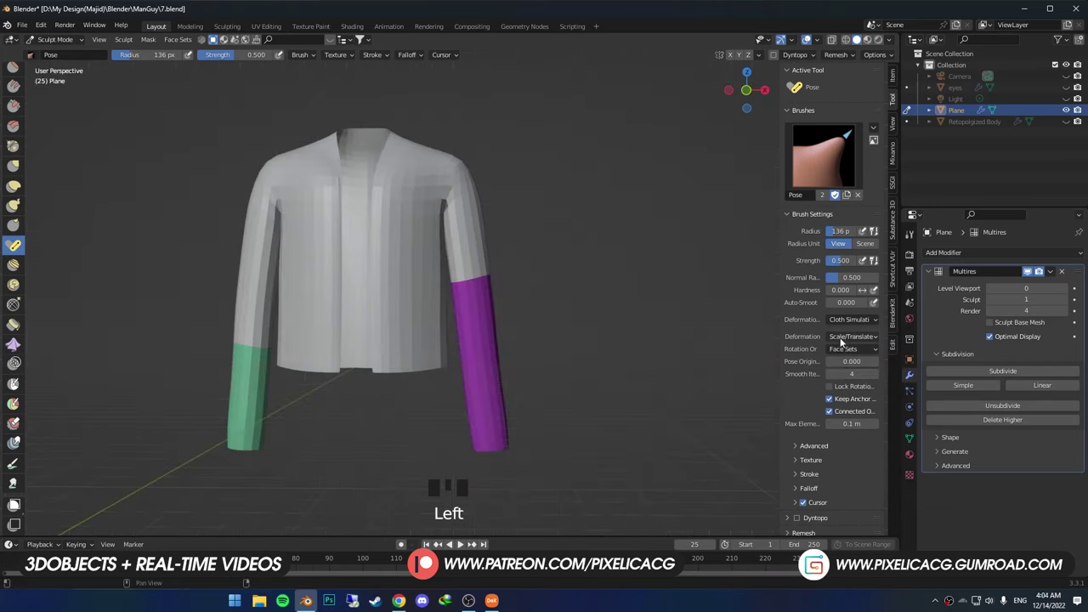
pyautogui.click(841, 338)
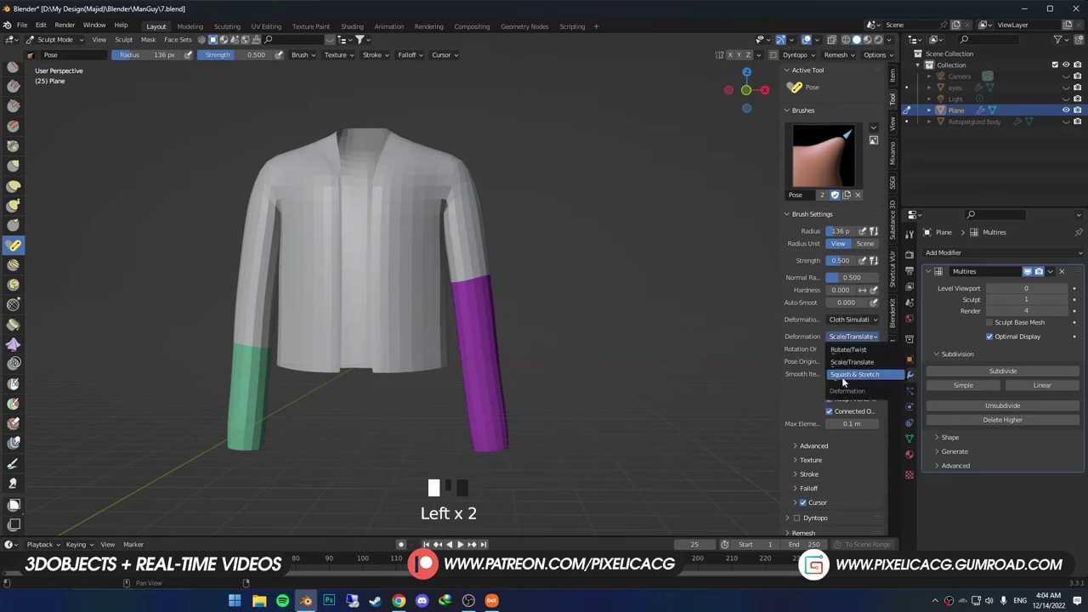
pyautogui.click(844, 381)
pyautogui.moveTo(488, 435); pyautogui.dragTo(490, 440)
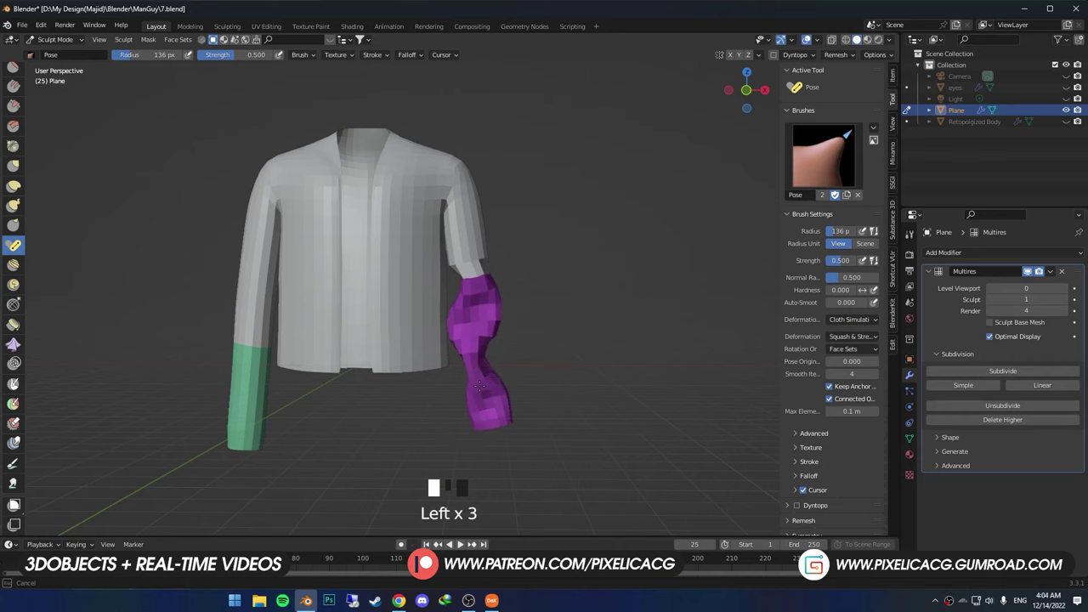
# - At Multires sculpt level 2, twist both sleeves with pose strokes, then undo them
pyautogui.hotkey('ctrl', 'z')
pyautogui.hotkey('ctrl', 'z')
pyautogui.hotkey('ctrl', 'z')
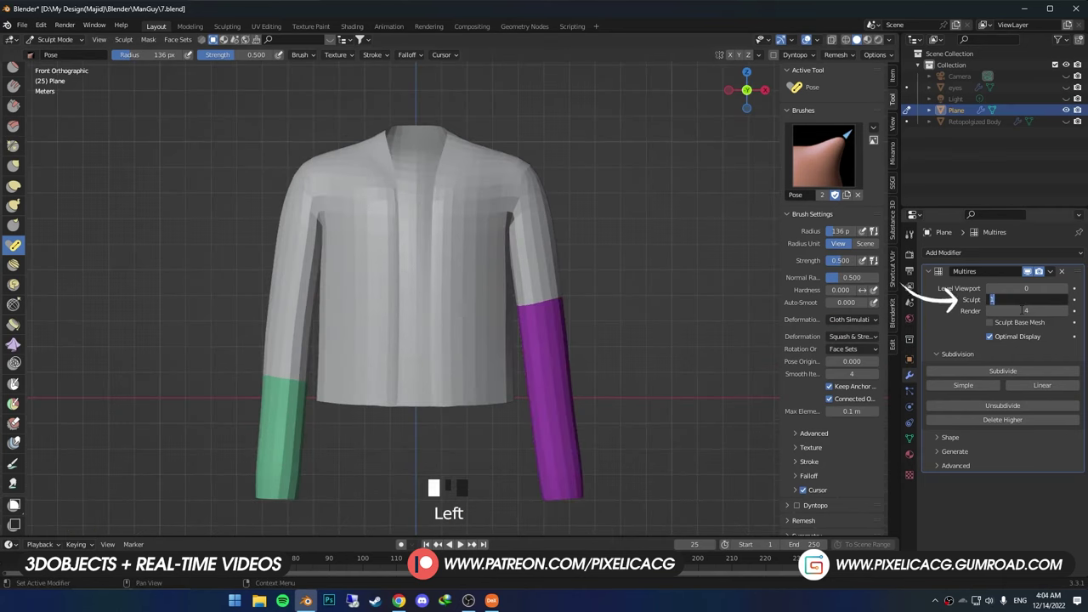
pyautogui.press('Return')
pyautogui.moveTo(548, 340); pyautogui.dragTo(548, 399)
pyautogui.moveTo(280, 433)
pyautogui.mouseDown()
pyautogui.moveTo(277, 464)
pyautogui.moveTo(282, 452)
pyautogui.mouseUp()
pyautogui.moveTo(283, 452); pyautogui.dragTo(306, 442, button='middle')
pyautogui.hotkey('ctrl', 'z')
pyautogui.hotkey('ctrl', 'z')
pyautogui.hotkey('ctrl', 'z')
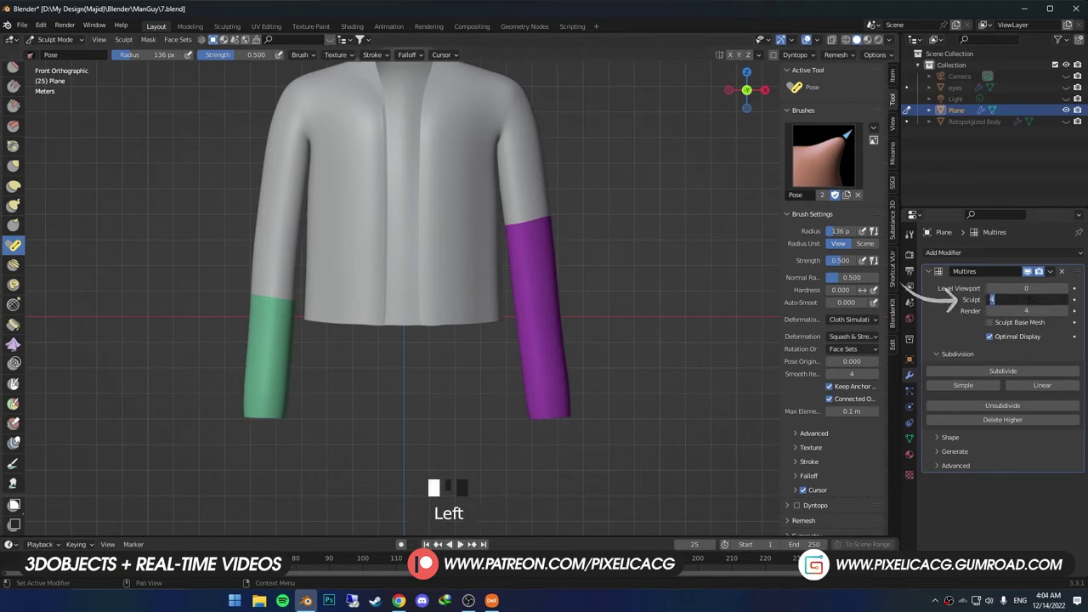
# - Crumple the purple and green forearms into folds and inspect them from the front view
pyautogui.moveTo(553, 393); pyautogui.dragTo(548, 357)
pyautogui.moveTo(270, 413); pyautogui.dragTo(274, 374)
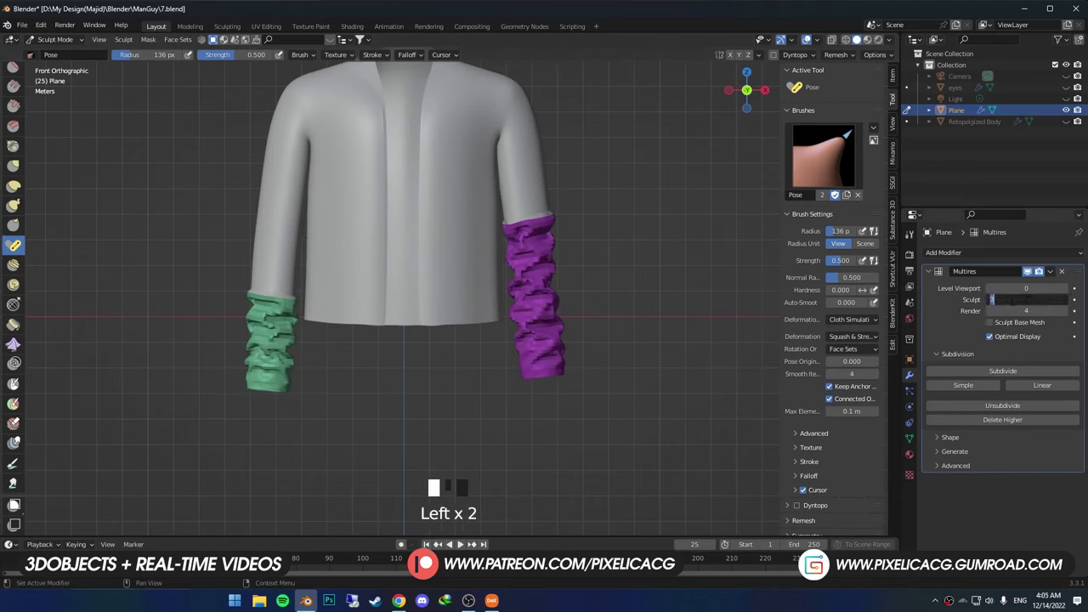
pyautogui.moveTo(493, 357); pyautogui.dragTo(637, 379, button='middle')
pyautogui.scroll(5, 500, 382)
pyautogui.scroll(-3, 595, 364)
pyautogui.scroll(2, 311, 388)
pyautogui.moveTo(311, 389); pyautogui.dragTo(315, 476, button='middle')
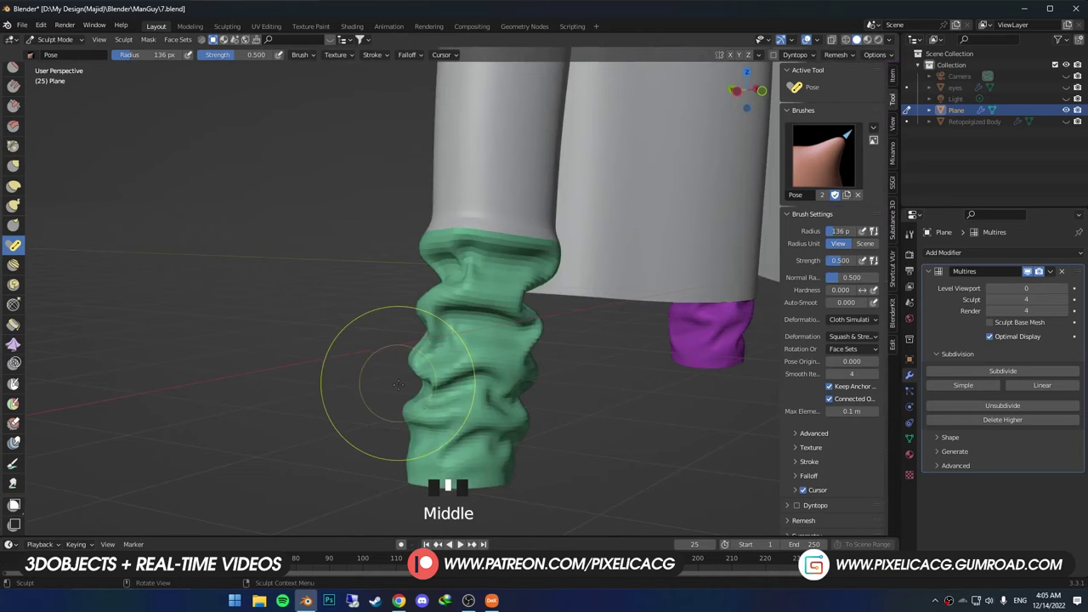
pyautogui.scroll(1, 402, 391)
pyautogui.scroll(1, 402, 391)
pyautogui.press('KP_1')
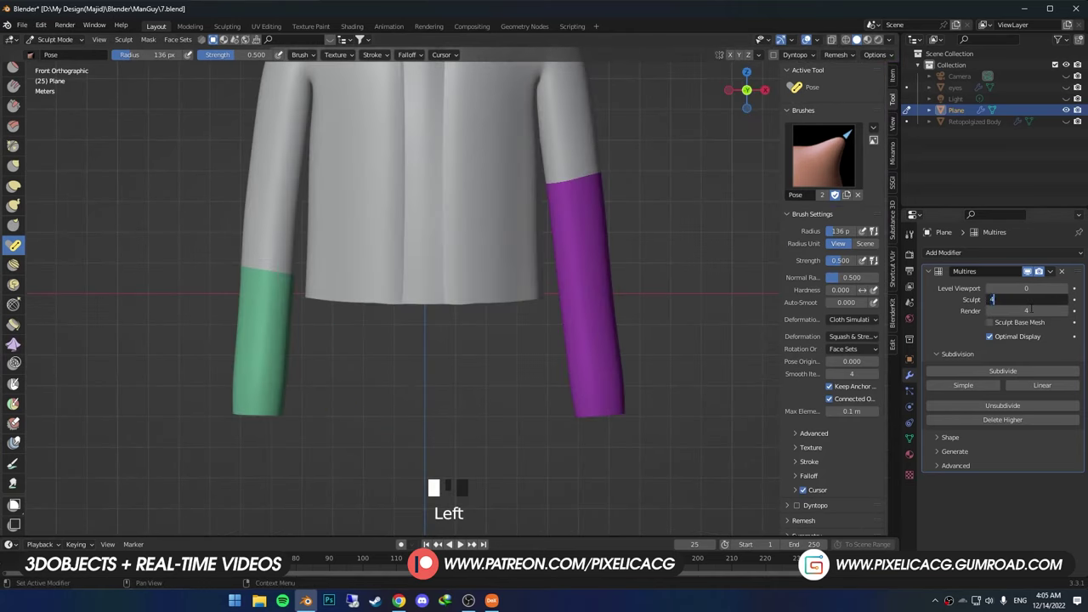
# - Commit sculpt level 4, pose the green sleeve, and subdivide the jacket to level 5
pyautogui.press('Return')
pyautogui.moveTo(510, 425)
pyautogui.mouseDown(button='middle')
pyautogui.moveTo(498, 462)
pyautogui.moveTo(437, 469)
pyautogui.mouseUp(button='middle')
pyautogui.scroll(-2, 437, 468)
pyautogui.click(257, 387)
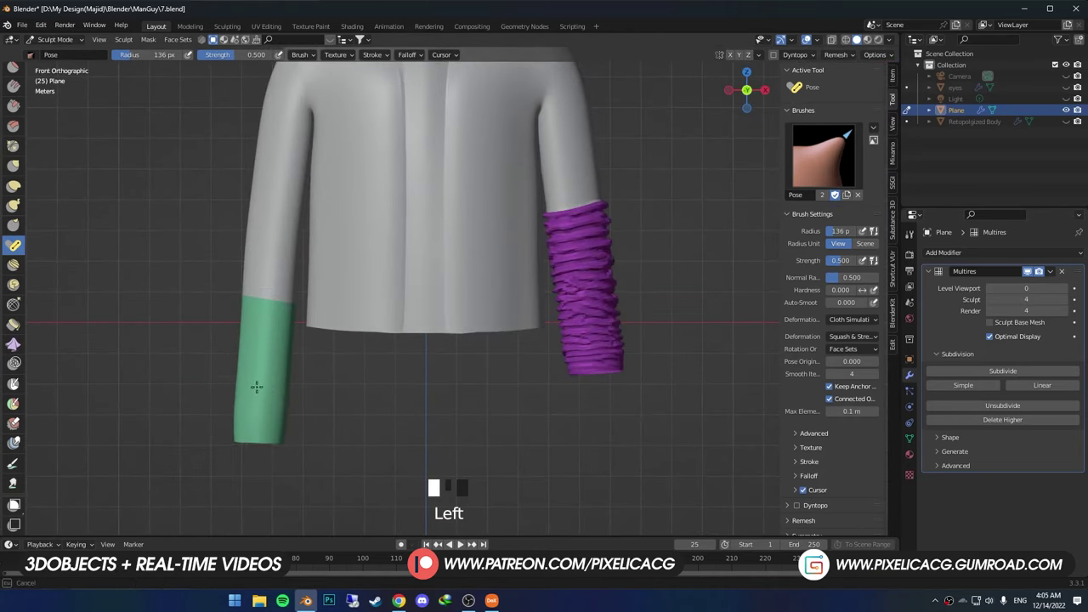
pyautogui.click(999, 372)
pyautogui.scroll(1, 596, 362)
pyautogui.moveTo(655, 375)
pyautogui.mouseDown(button='middle')
pyautogui.moveTo(595, 362)
pyautogui.moveTo(557, 449)
pyautogui.mouseUp(button='middle')
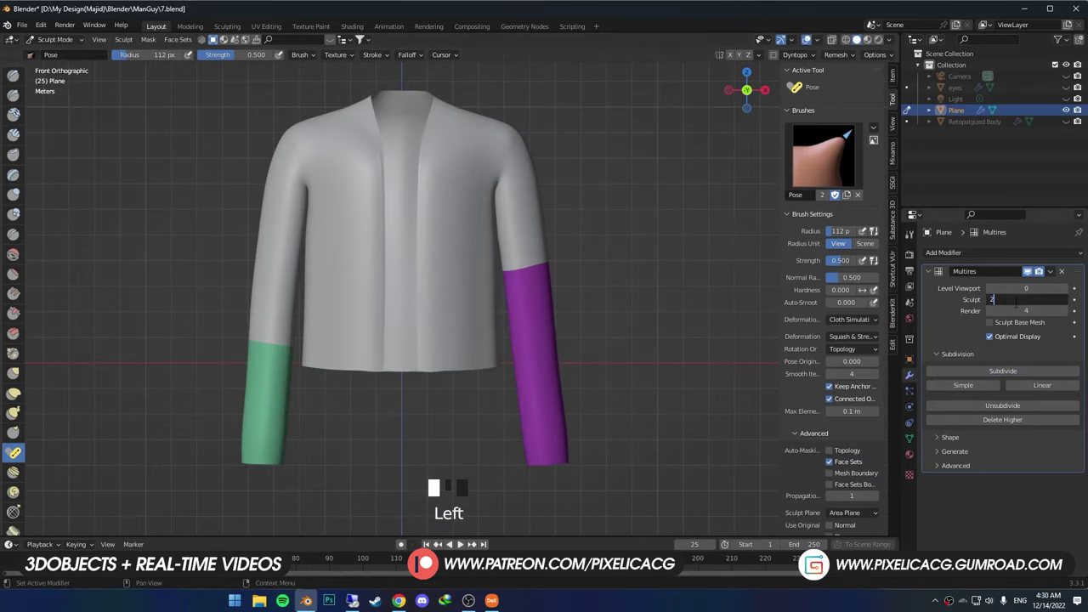
# - Set the Pose brush radius to 185 px and orbit around the jacket to inspect it
pyautogui.press('f')
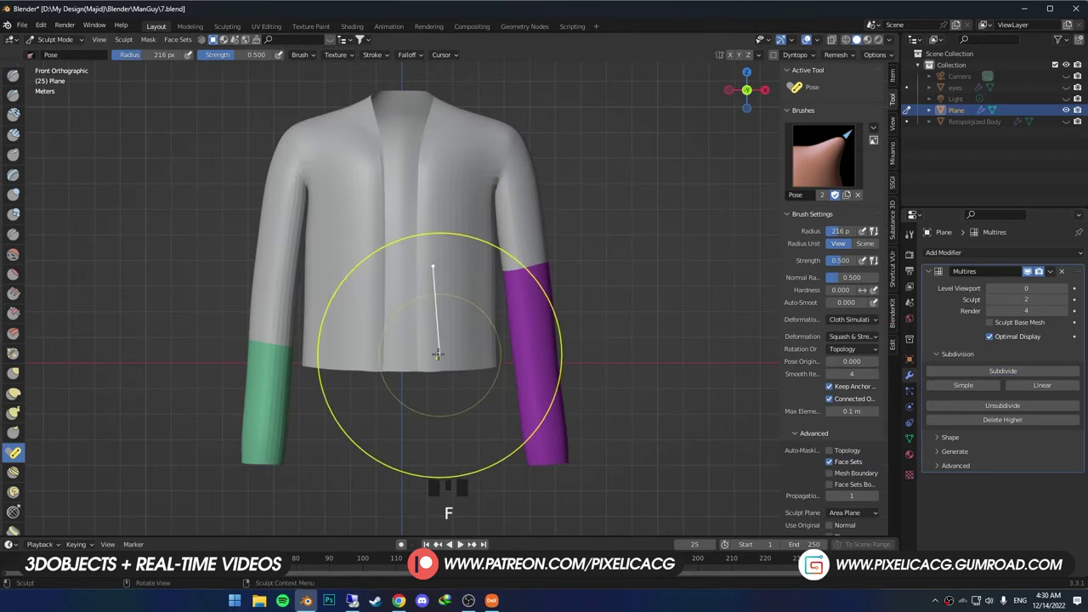
pyautogui.click(432, 266)
pyautogui.moveTo(433, 267); pyautogui.dragTo(419, 424, button='middle')
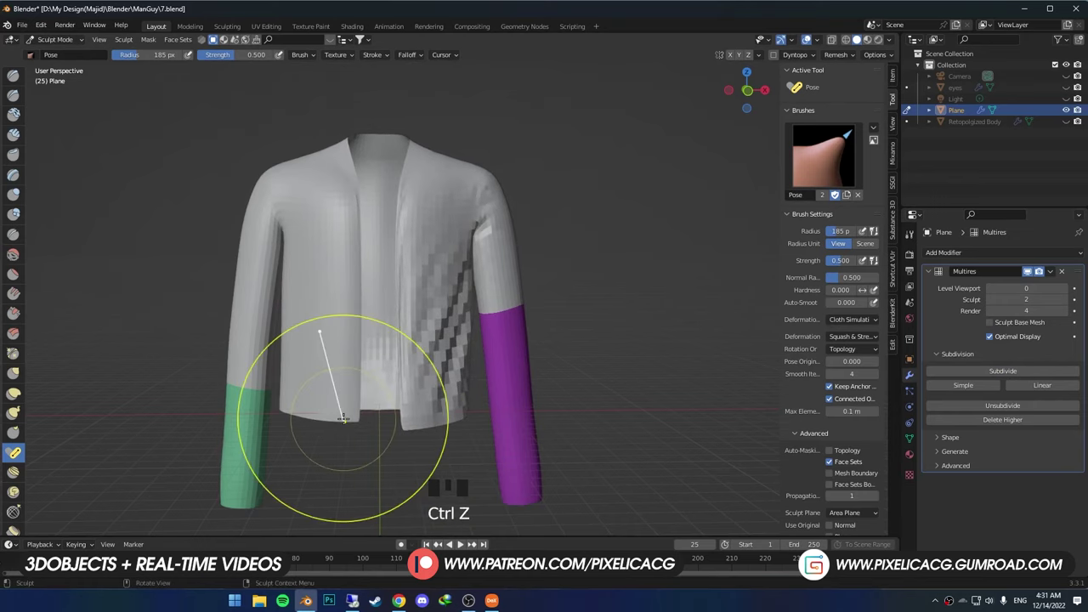
pyautogui.moveTo(341, 448); pyautogui.dragTo(331, 397, button='middle')
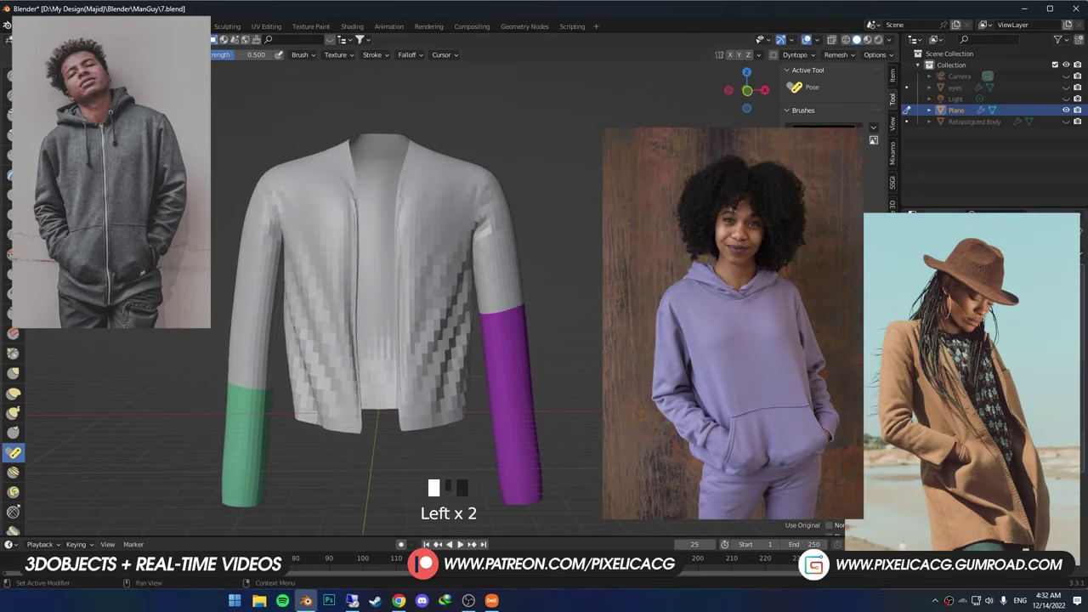
pyautogui.moveTo(332, 397); pyautogui.dragTo(434, 397, button='middle')
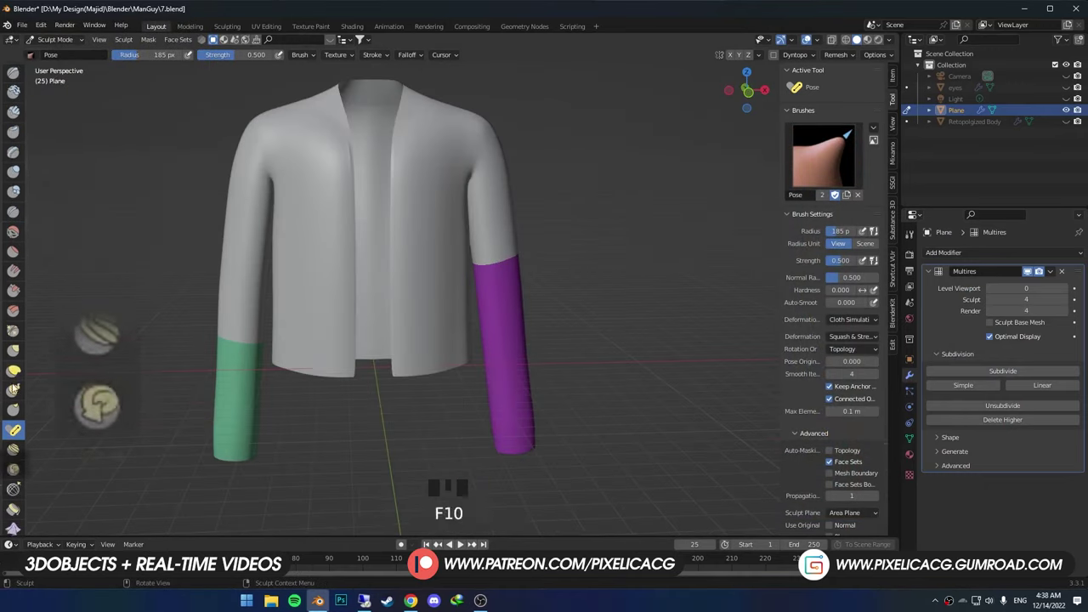
# - Switch to the Boundary brush, test flaring the jacket hem into a peplum, then undo
pyautogui.scroll(-2, 12, 430)
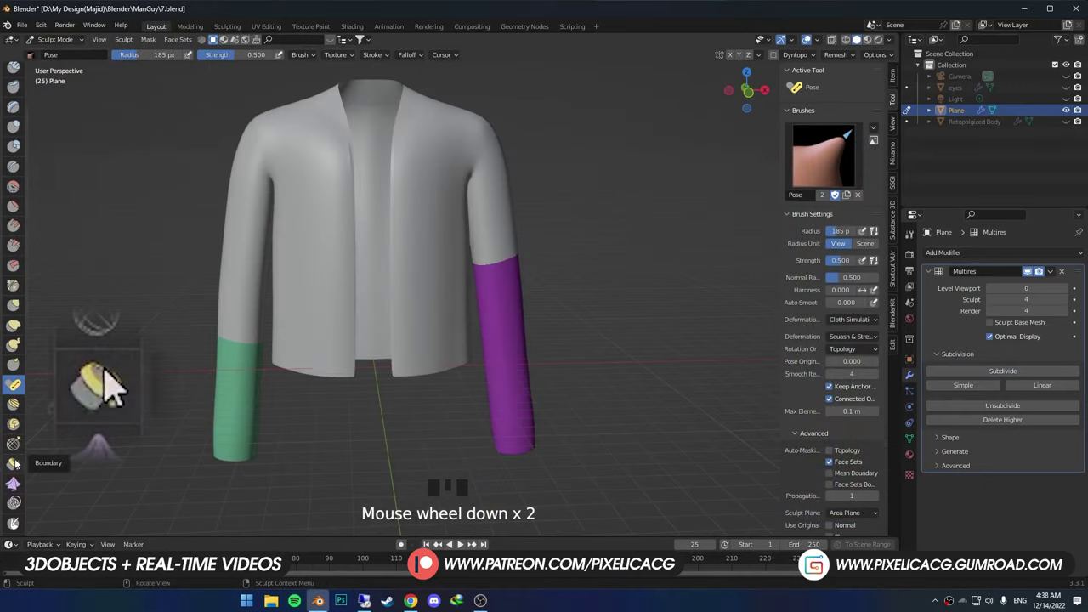
pyautogui.click(15, 462)
pyautogui.moveTo(441, 368); pyautogui.dragTo(418, 368, button='middle')
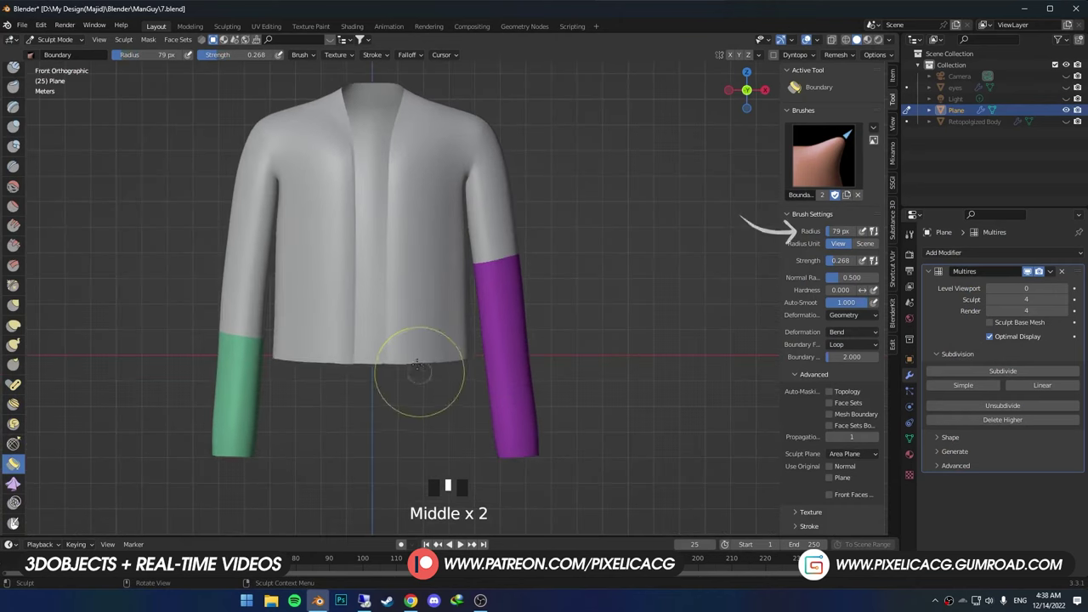
pyautogui.scroll(2, 418, 367)
pyautogui.moveTo(402, 395)
pyautogui.mouseDown()
pyautogui.moveTo(414, 348)
pyautogui.moveTo(430, 431)
pyautogui.moveTo(437, 418)
pyautogui.mouseUp()
pyautogui.hotkey('ctrl', 'z')
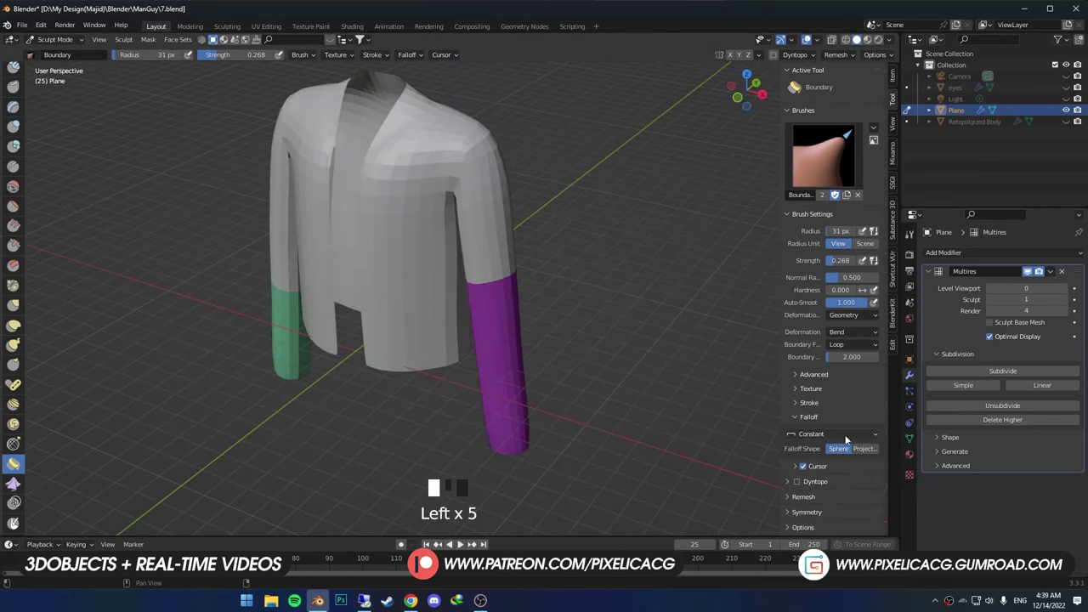
# - Set Smooth falloff and Constant boundary falloff, shrink the radius, and flare the bottom hem
pyautogui.click(802, 437)
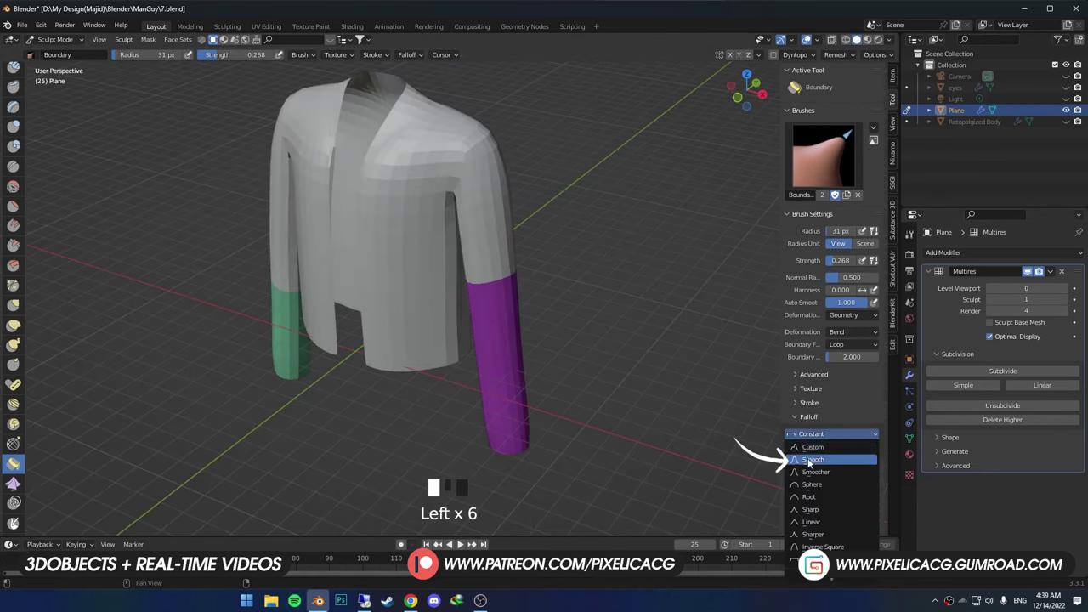
pyautogui.click(809, 460)
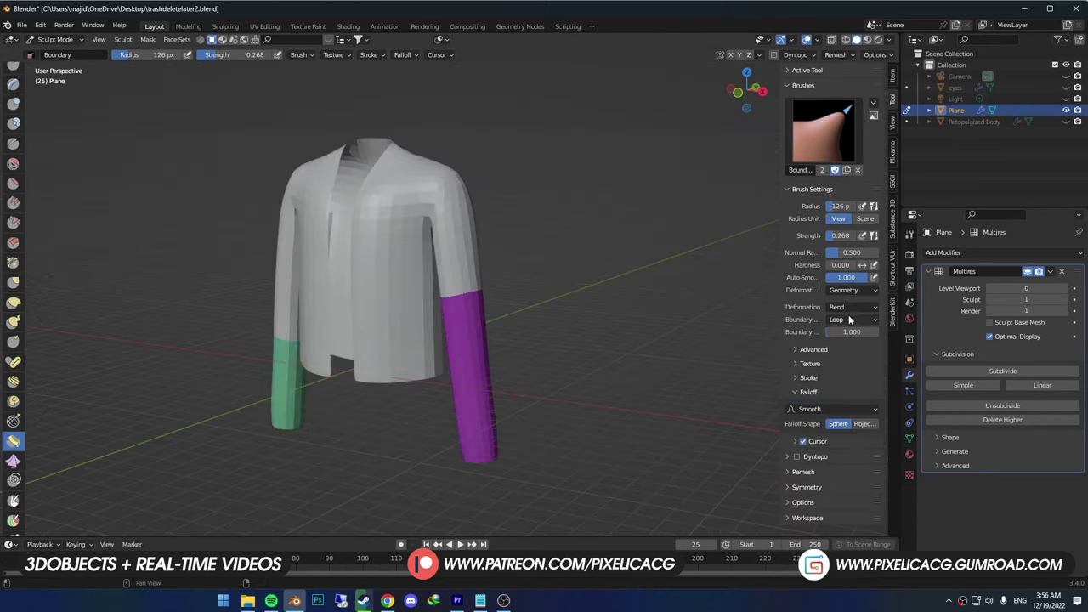
pyautogui.click(861, 320)
pyautogui.click(867, 335)
pyautogui.press('f')
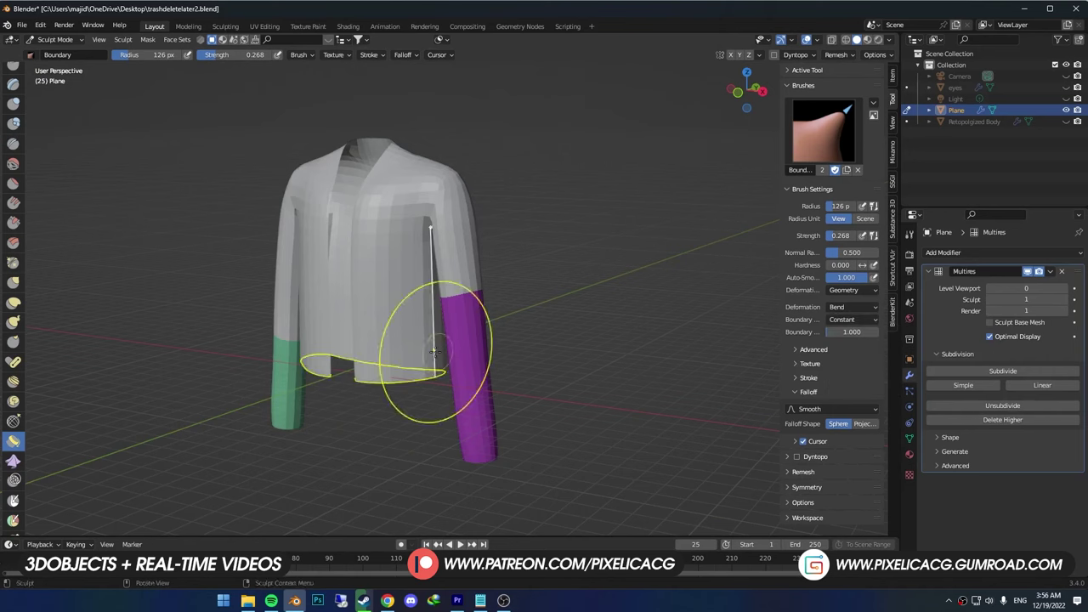
pyautogui.click(374, 365)
pyautogui.moveTo(374, 373); pyautogui.dragTo(371, 411)
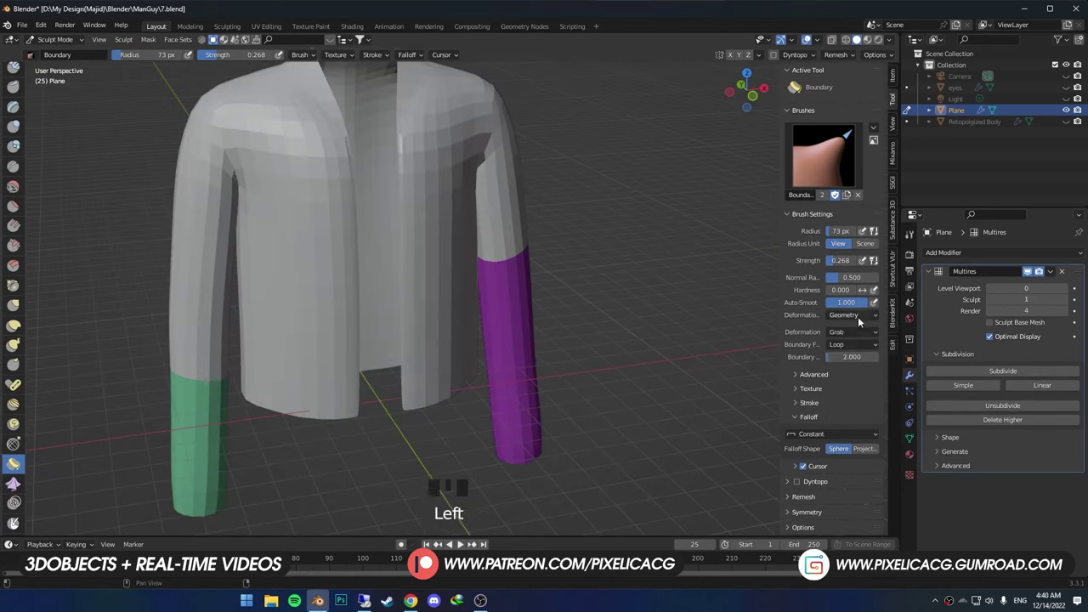
# - Set boundary deformation to Cloth Simulation with Constant falloff and test a stroke on the jacket front
pyautogui.click(840, 342)
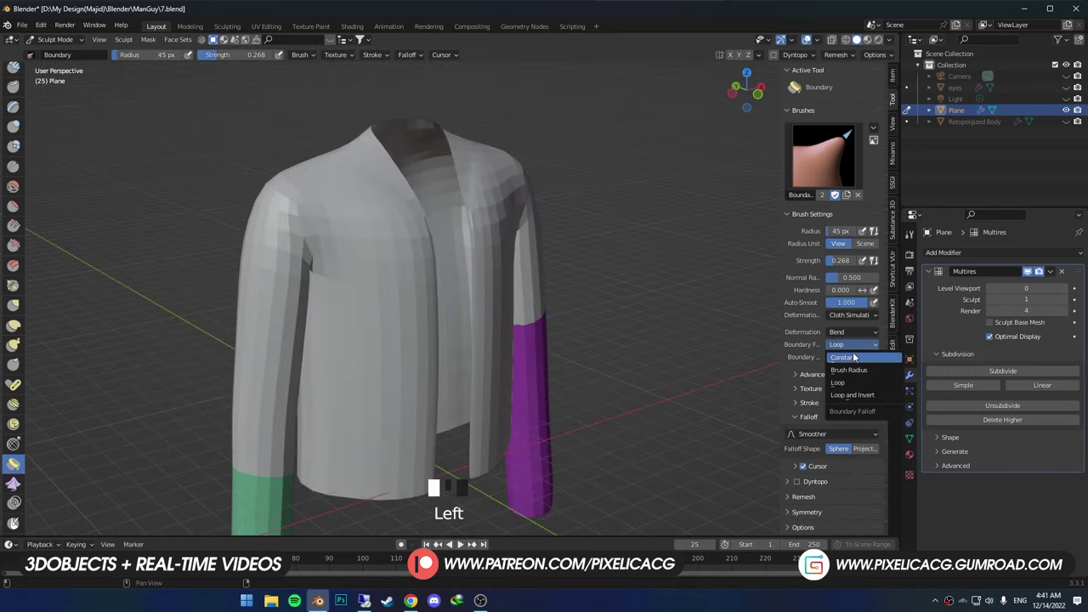
pyautogui.click(845, 358)
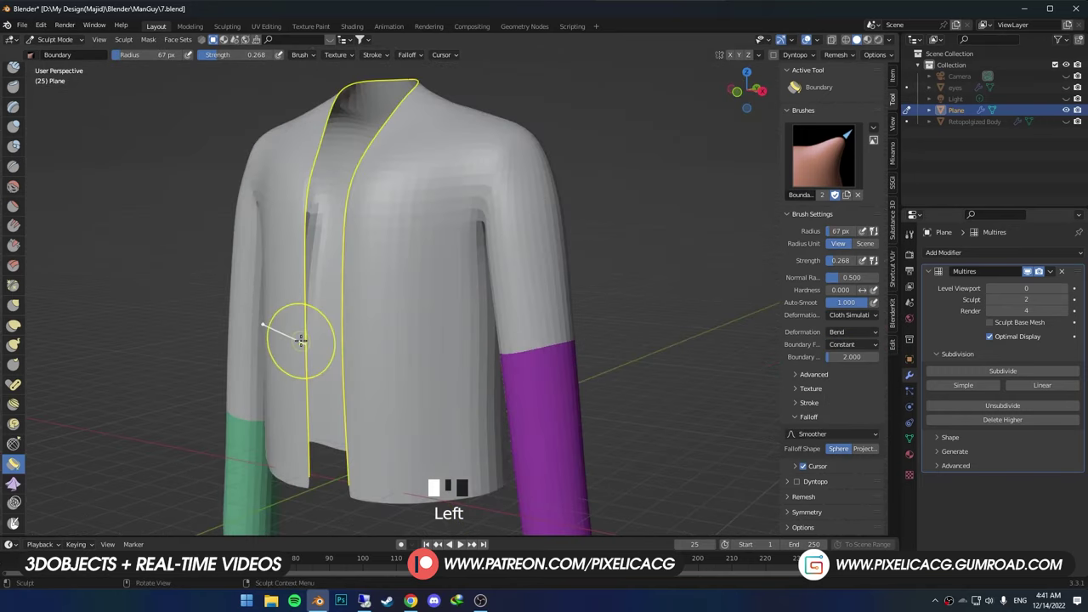
pyautogui.moveTo(299, 333); pyautogui.dragTo(312, 348)
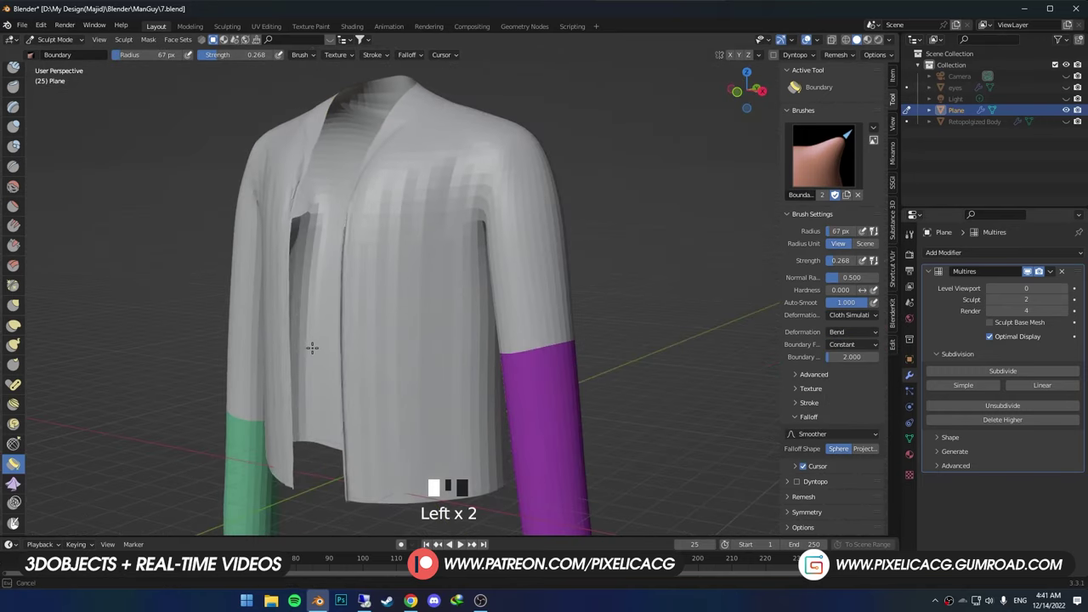
pyautogui.moveTo(315, 348); pyautogui.dragTo(510, 384, button='middle')
pyautogui.scroll(-2, 510, 383)
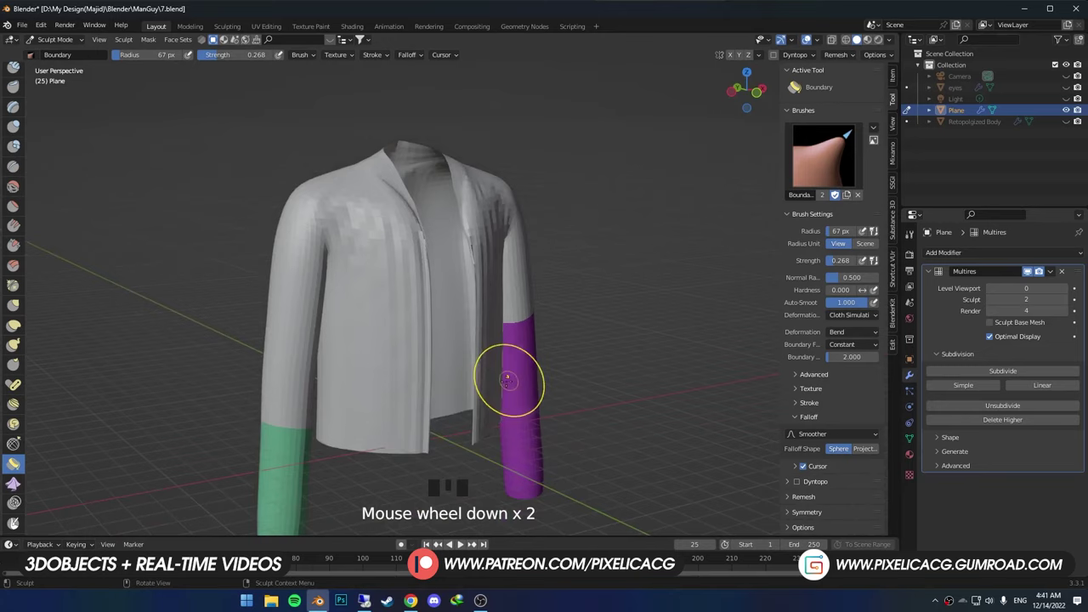
pyautogui.scroll(2, 510, 384)
# - Switch the deformation to Grab and pull the jacket front down
pyautogui.click(850, 334)
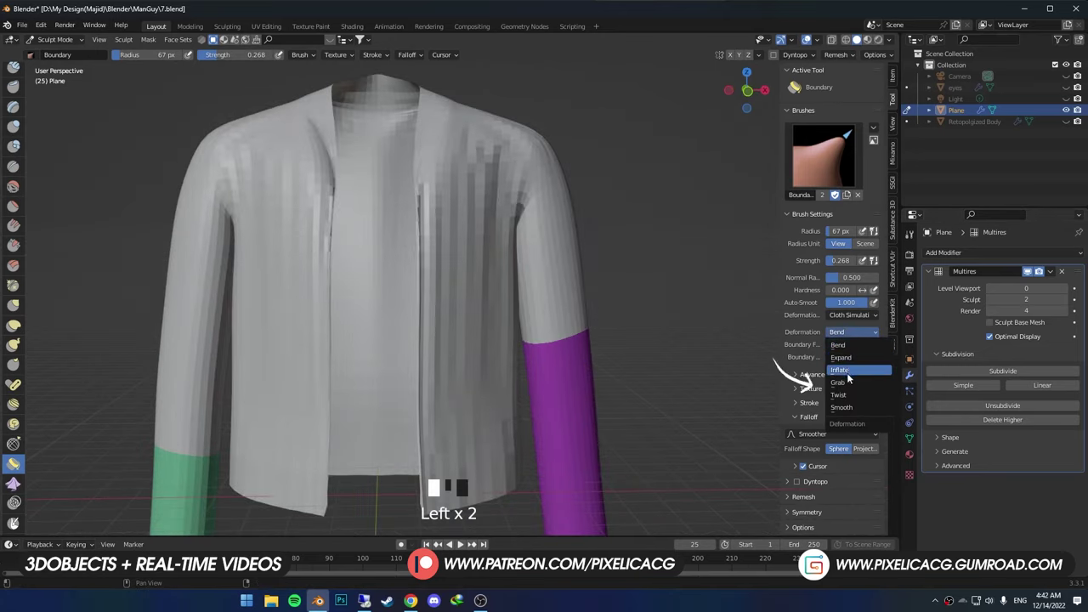
pyautogui.click(838, 383)
pyautogui.hotkey('ctrl', 'z')
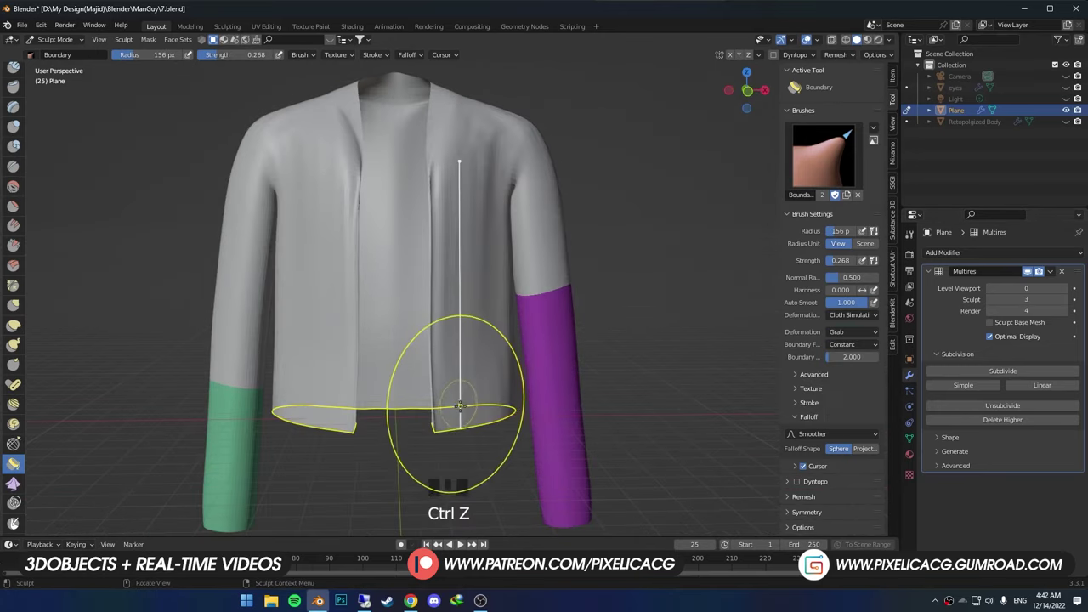
pyautogui.moveTo(449, 451)
pyautogui.mouseDown()
pyautogui.moveTo(461, 441)
pyautogui.moveTo(458, 516)
pyautogui.mouseUp()
# - Switch the deformation to Twist and twist the chest and purple sleeve into ripples
pyautogui.click(850, 332)
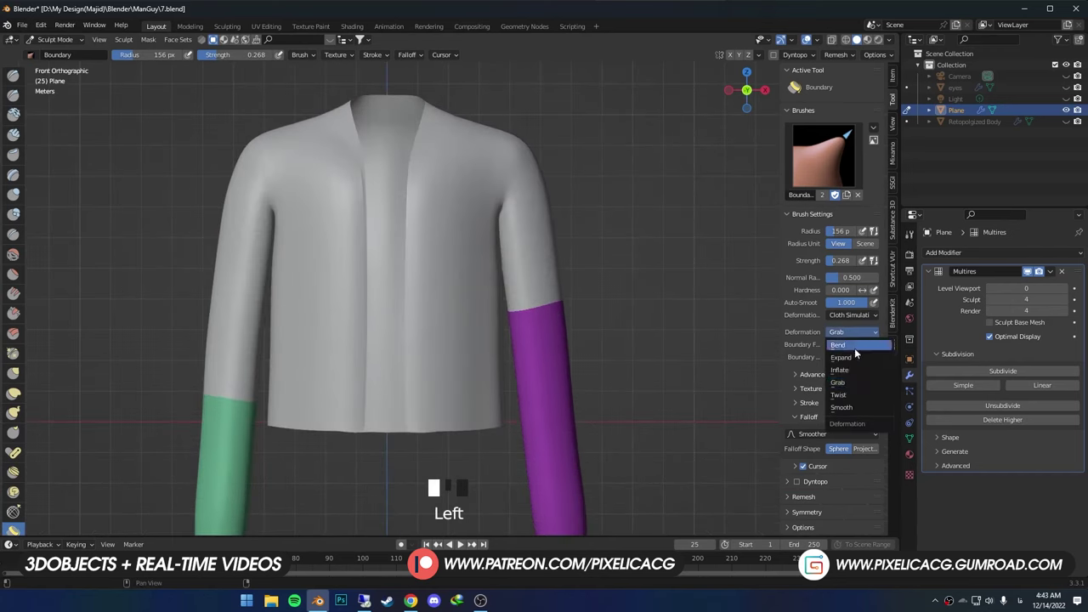
pyautogui.click(852, 396)
pyautogui.moveTo(403, 396)
pyautogui.mouseDown()
pyautogui.moveTo(417, 374)
pyautogui.moveTo(391, 368)
pyautogui.mouseUp()
pyautogui.moveTo(391, 367); pyautogui.dragTo(461, 391, button='middle')
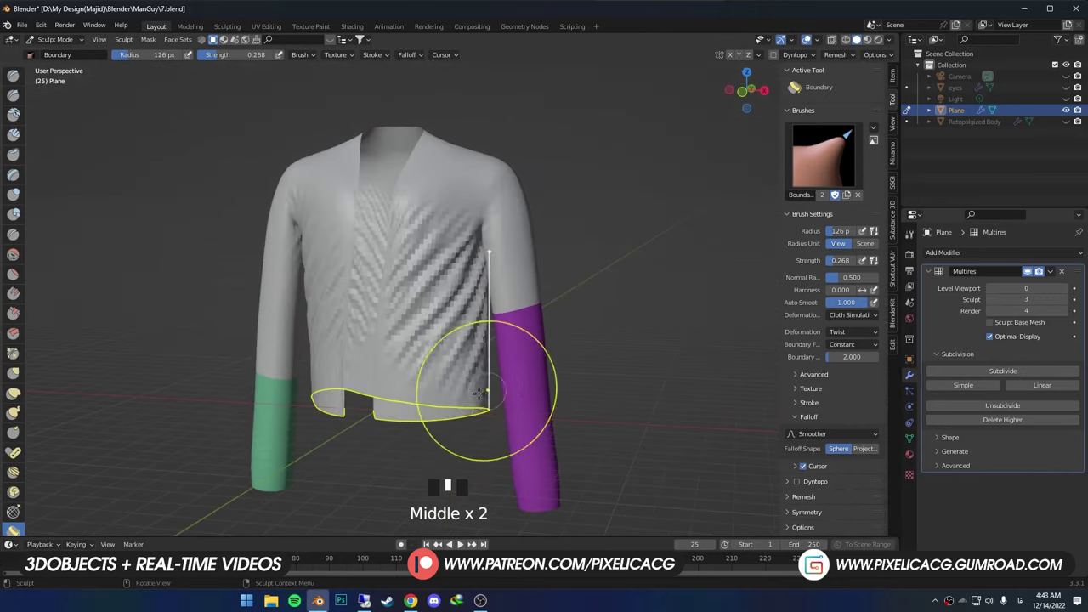
pyautogui.moveTo(545, 502); pyautogui.dragTo(565, 474)
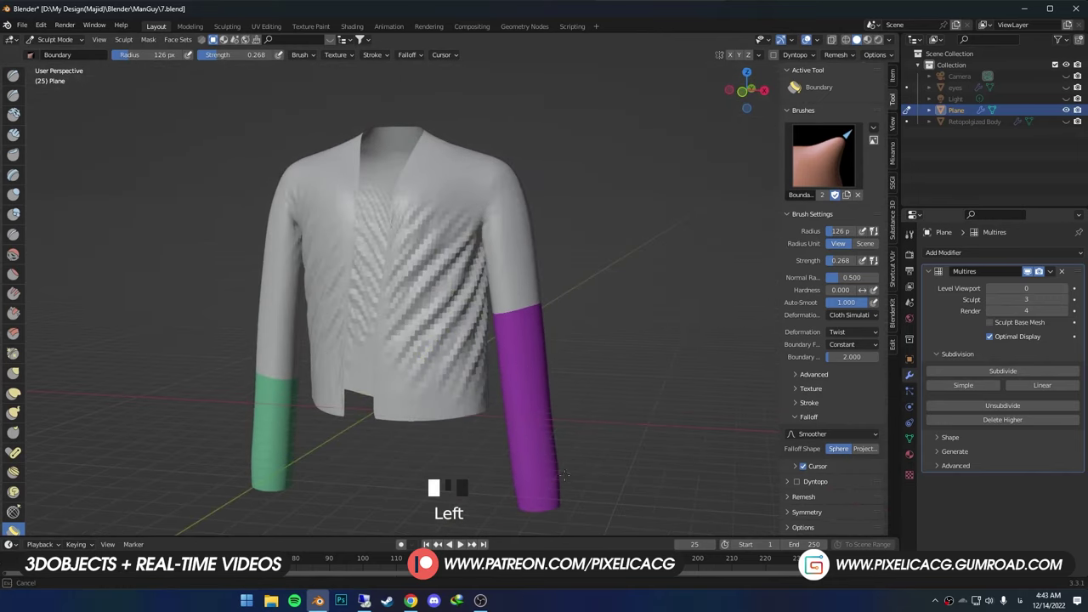
# - Circle-select the right sleeve faces and separate them into a new object, Plane.001, then return to Sculpt Mode
pyautogui.press('Tab')
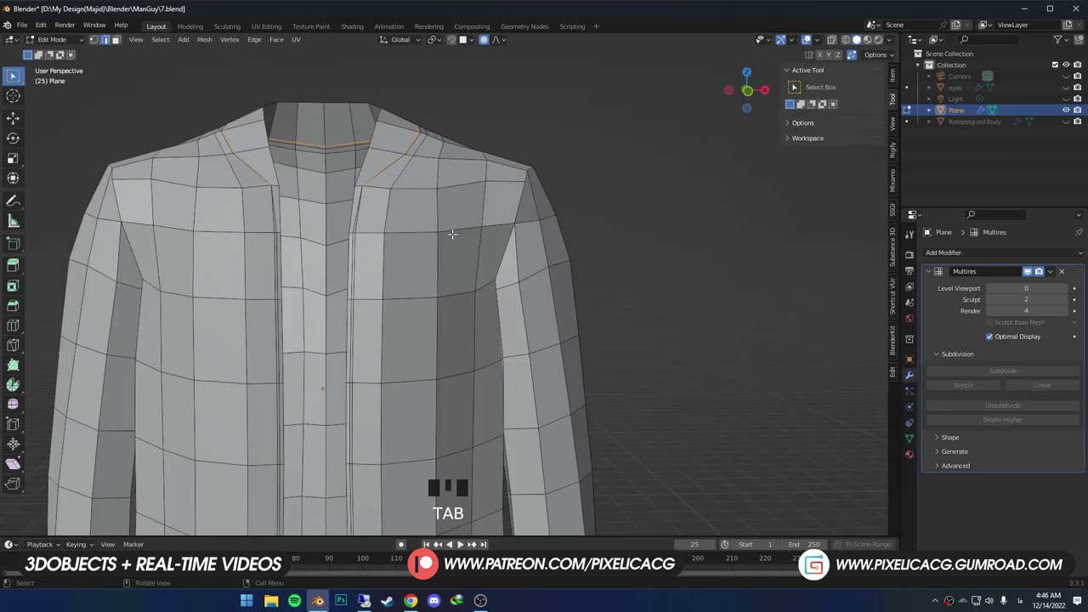
pyautogui.scroll(-3, 442, 317)
pyautogui.keyDown('shift'); pyautogui.moveTo(468, 386); pyautogui.dragTo(463, 354, button='middle'); pyautogui.keyUp('shift')
pyautogui.press('3')
pyautogui.hotkey('shift', 'z')
pyautogui.press('c')
pyautogui.keyDown('shift'); pyautogui.moveTo(500, 306); pyautogui.dragTo(503, 494); pyautogui.keyUp('shift')
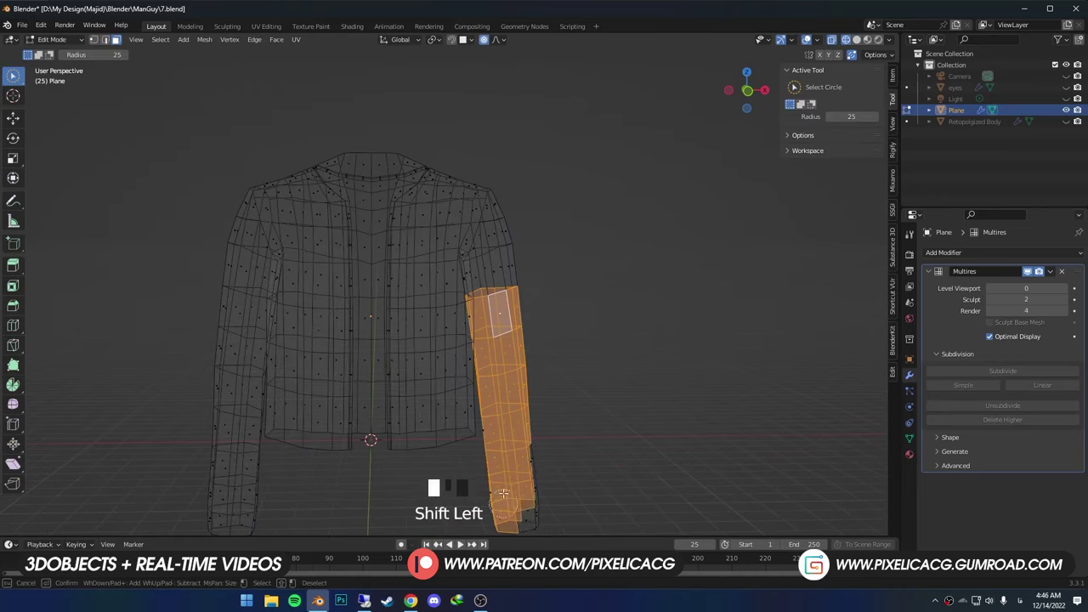
pyautogui.hotkey('shift', 'z')
pyautogui.press('p')
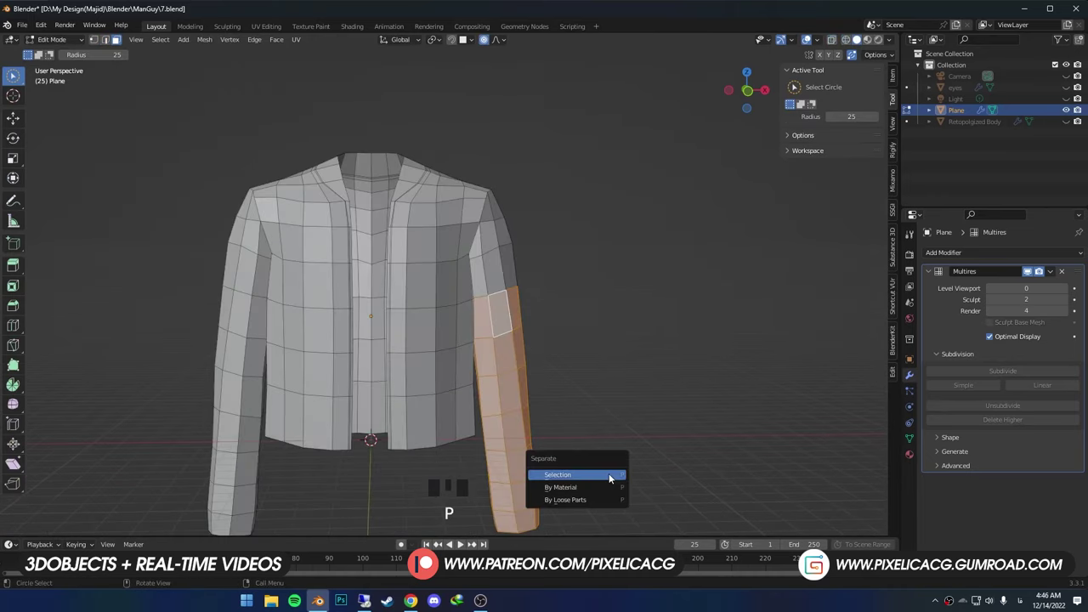
pyautogui.click(607, 472)
pyautogui.hotkey('ctrl', 'Tab')
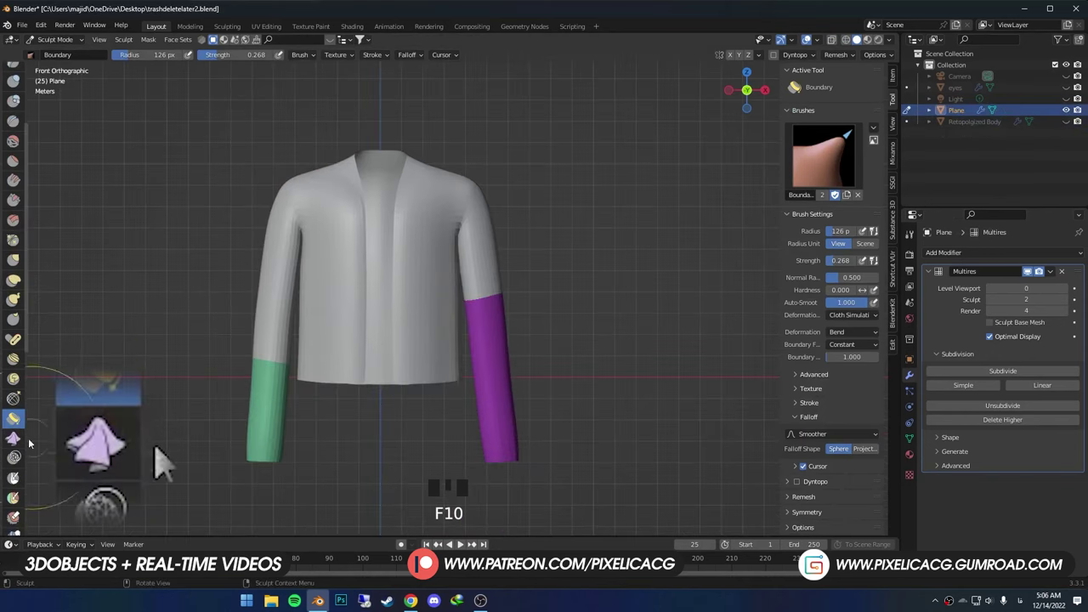
# - Pick the Cloth brush and wrinkle the jacket front with freehand cloth strokes
pyautogui.click(13, 439)
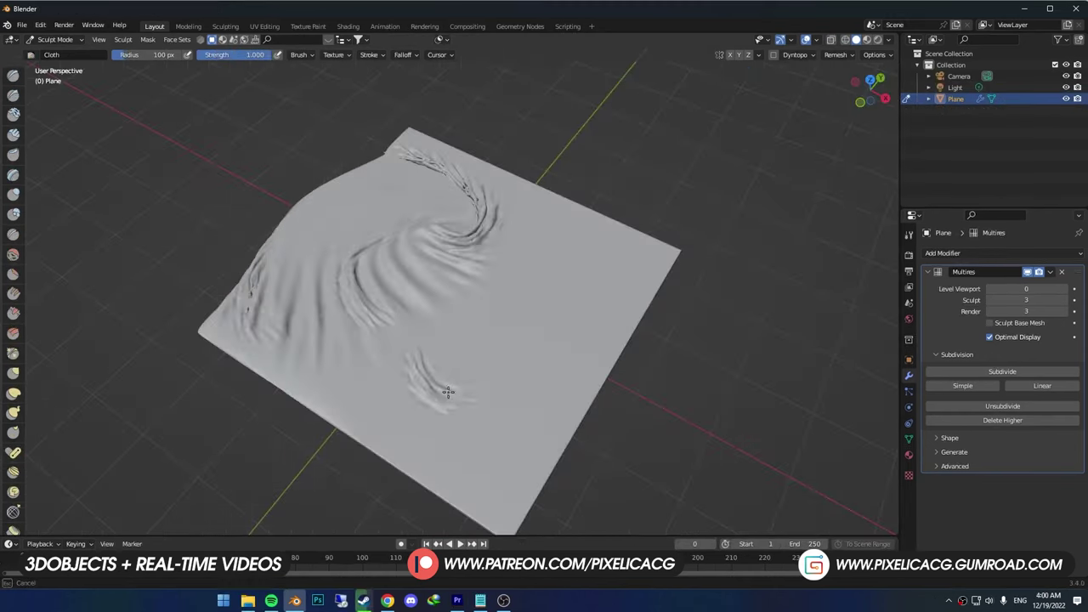
pyautogui.moveTo(476, 255)
pyautogui.mouseDown()
pyautogui.moveTo(544, 366)
pyautogui.moveTo(646, 220)
pyautogui.moveTo(518, 357)
pyautogui.moveTo(559, 306)
pyautogui.mouseUp()
pyautogui.moveTo(444, 329); pyautogui.dragTo(493, 357, button='middle')
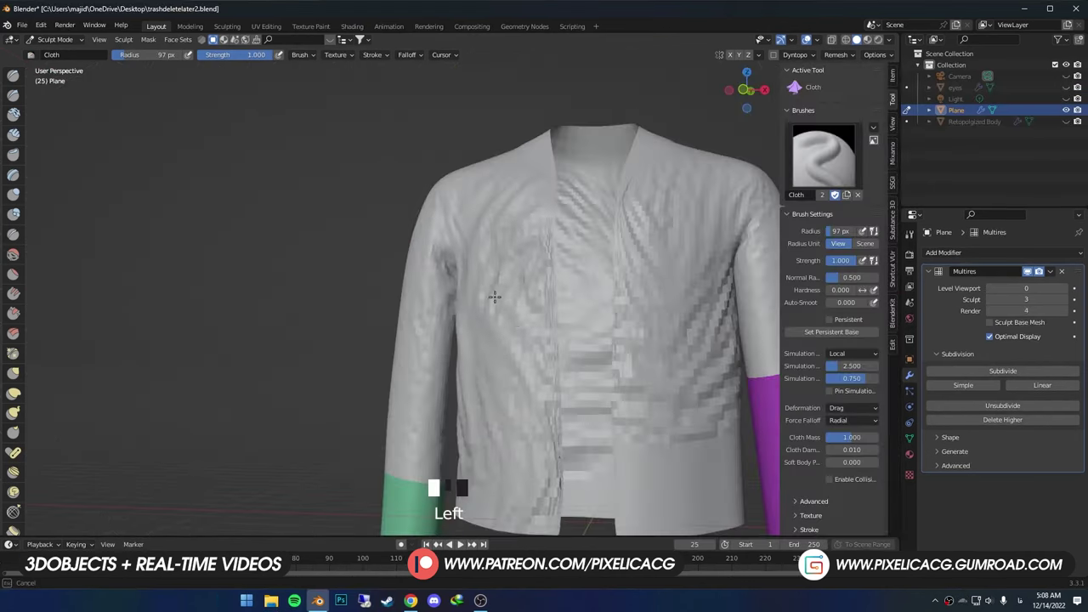
pyautogui.moveTo(494, 297)
pyautogui.mouseDown()
pyautogui.moveTo(476, 328)
pyautogui.moveTo(476, 357)
pyautogui.mouseUp()
pyautogui.moveTo(477, 357)
pyautogui.keyDown('shift'); pyautogui.mouseDown(button='middle')
pyautogui.moveTo(405, 340)
pyautogui.moveTo(626, 350)
pyautogui.moveTo(396, 301)
pyautogui.mouseUp(button='middle'); pyautogui.keyUp('shift')
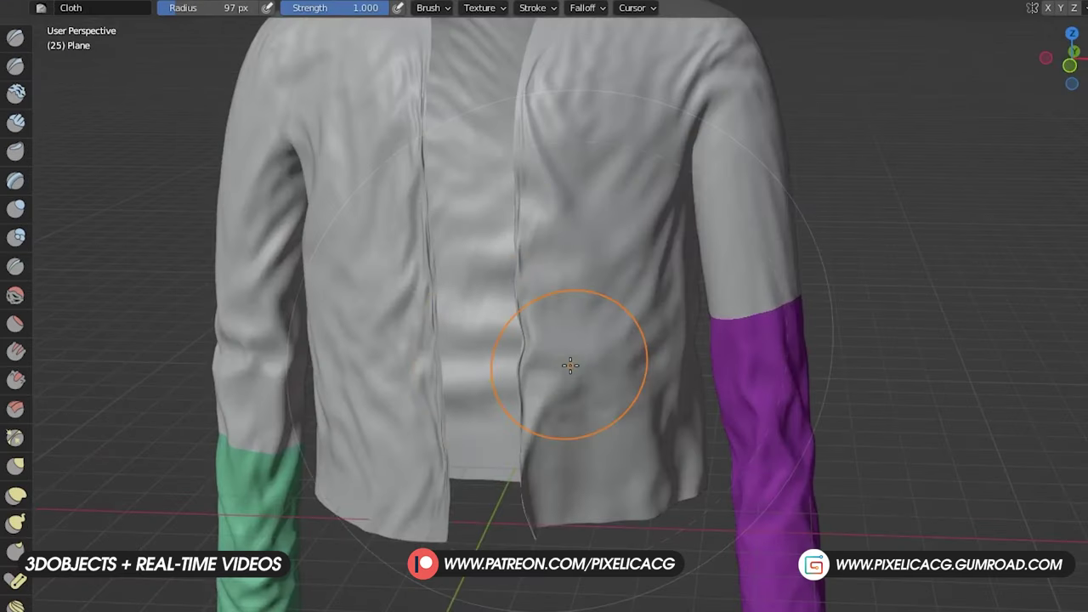
# - Set the Cloth brush's Stroke Method to Line
pyautogui.hotkey('ctrl', 'Tab')
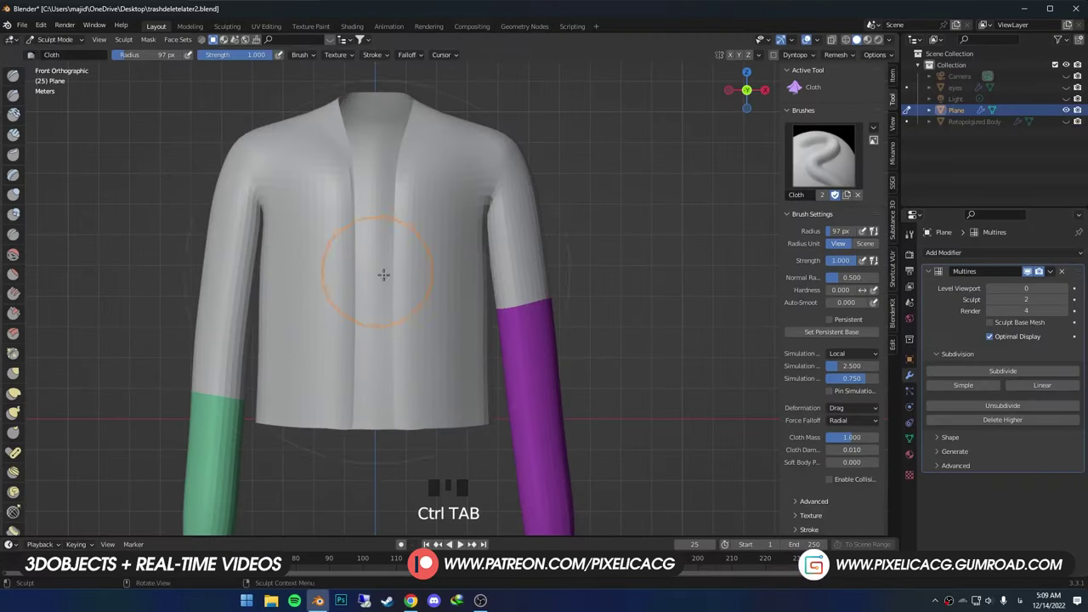
pyautogui.scroll(2, 384, 275)
pyautogui.scroll(-1, 458, 284)
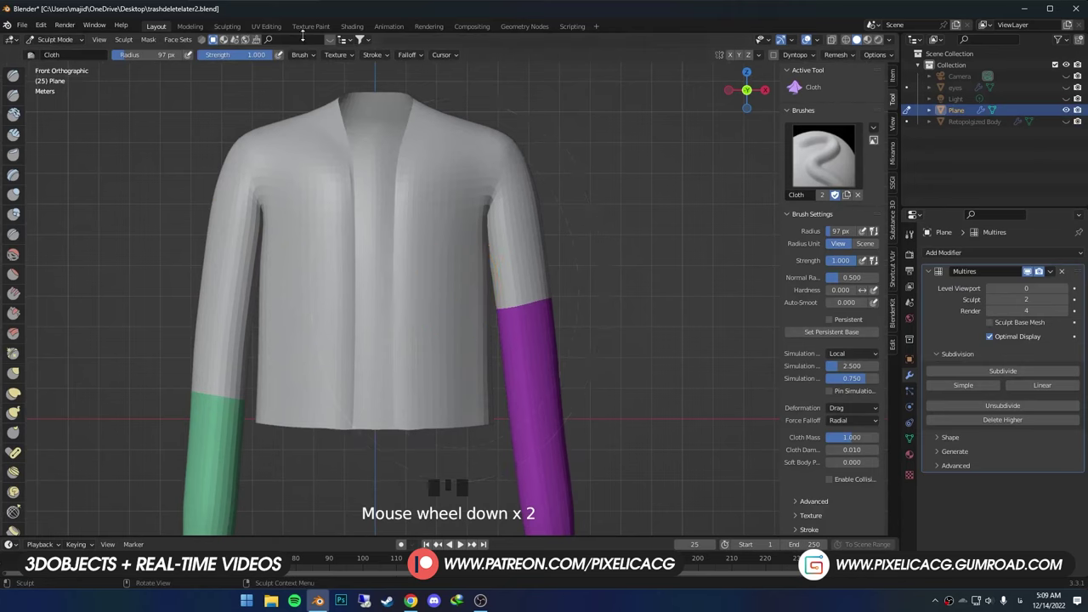
pyautogui.click(374, 54)
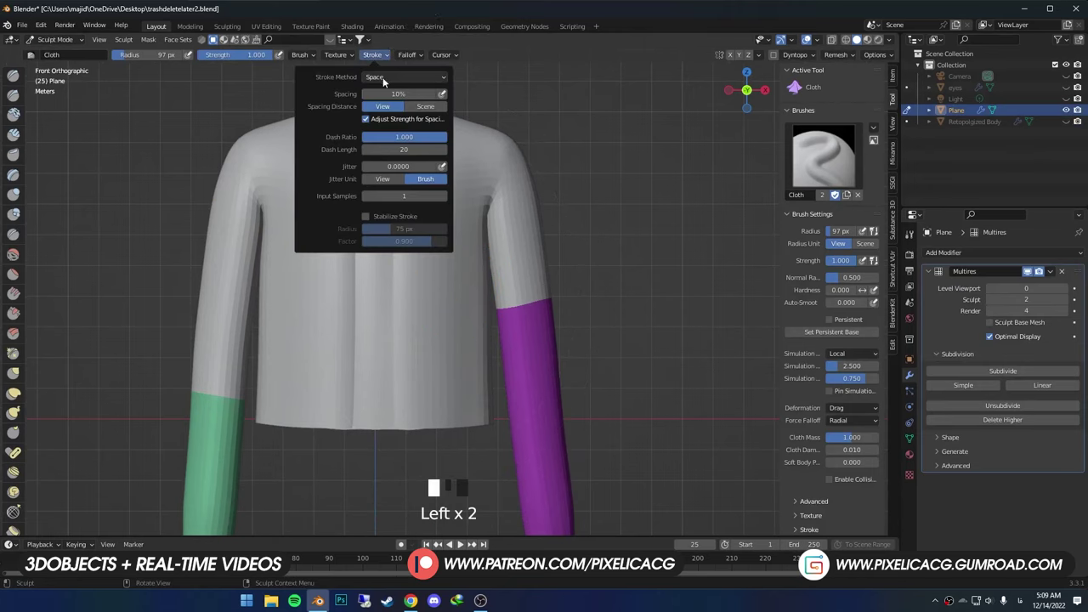
pyautogui.click(382, 76)
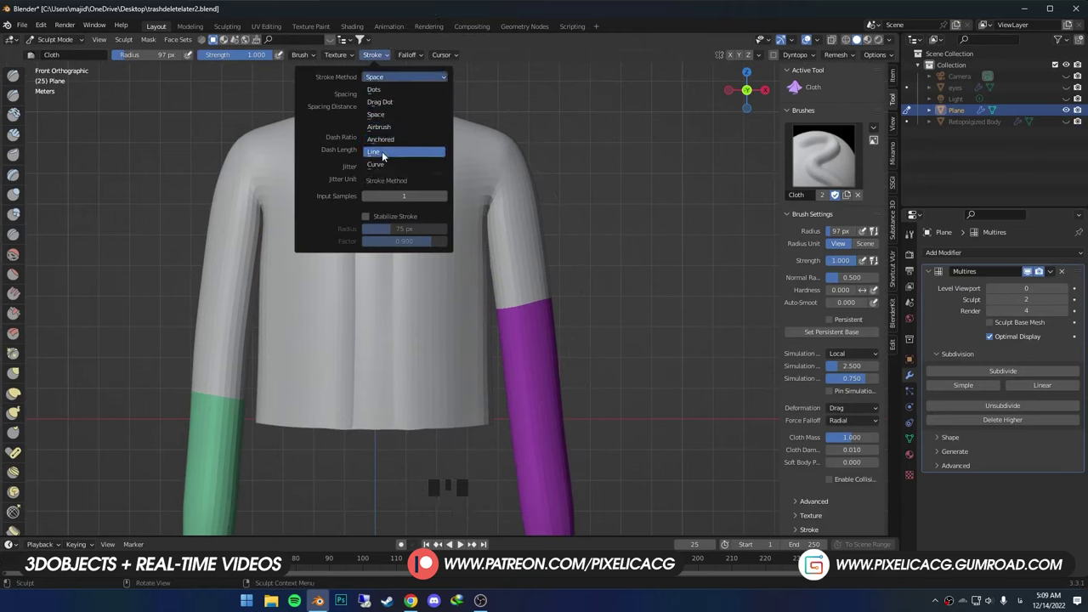
pyautogui.keyDown('shift'); pyautogui.moveTo(387, 153); pyautogui.dragTo(437, 352, button='middle'); pyautogui.keyUp('shift')
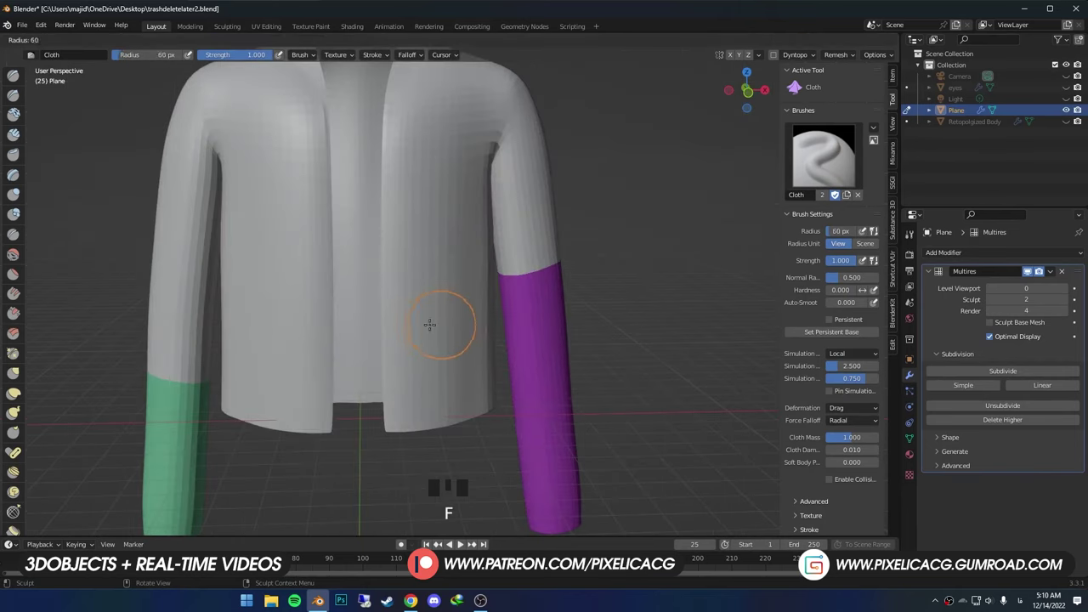
# - Shrink the brush radius to 76 px and draw straight cloth folds down the jacket front and back
pyautogui.press('f')
pyautogui.press('f')
pyautogui.moveTo(425, 429); pyautogui.dragTo(425, 430)
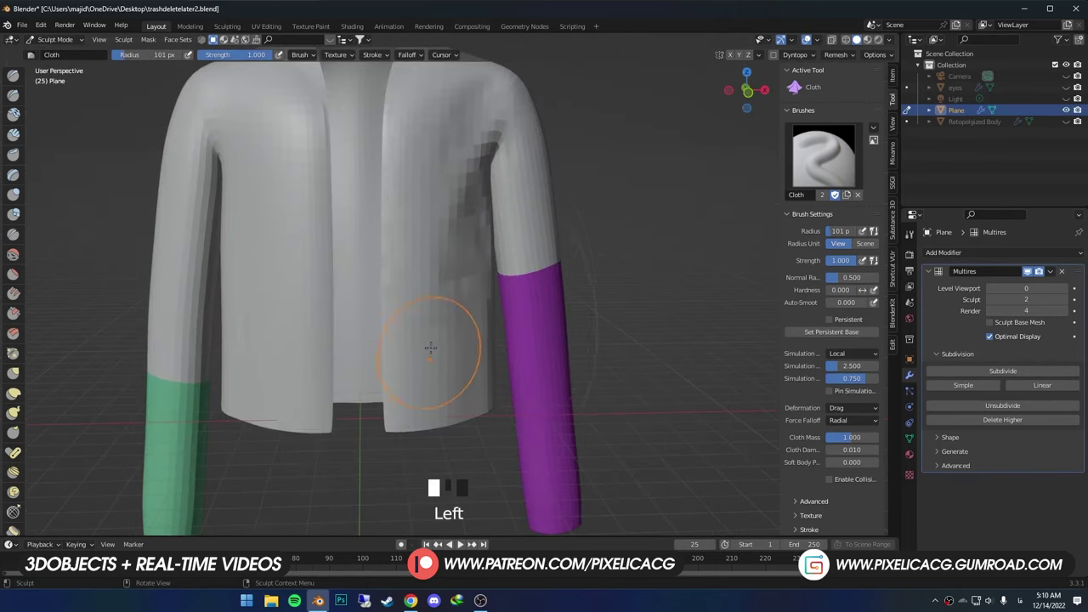
pyautogui.scroll(-2, 296, 216)
pyautogui.press('f')
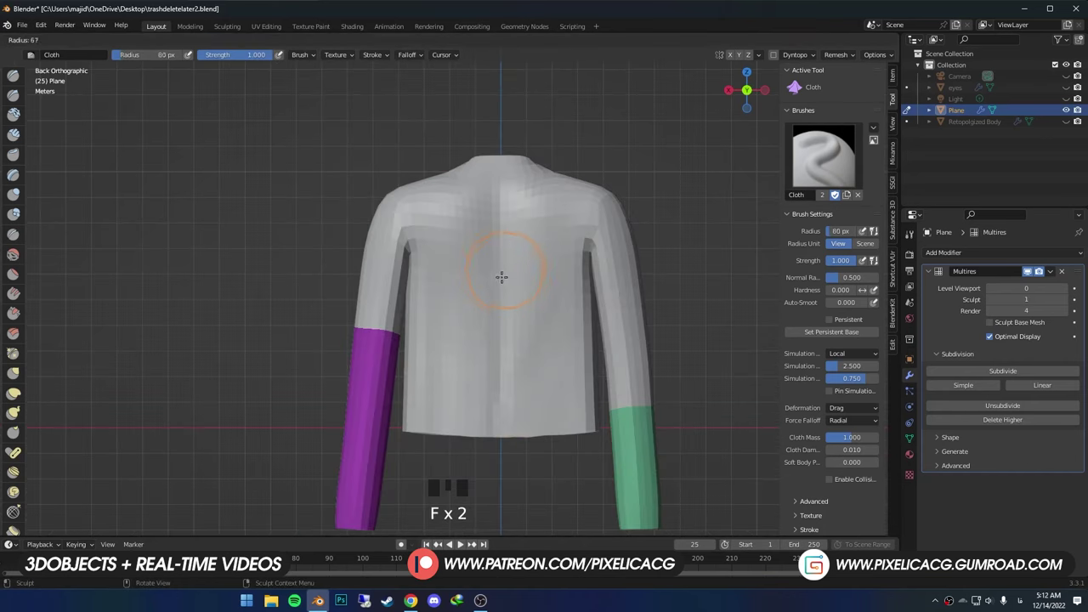
pyautogui.click(502, 285)
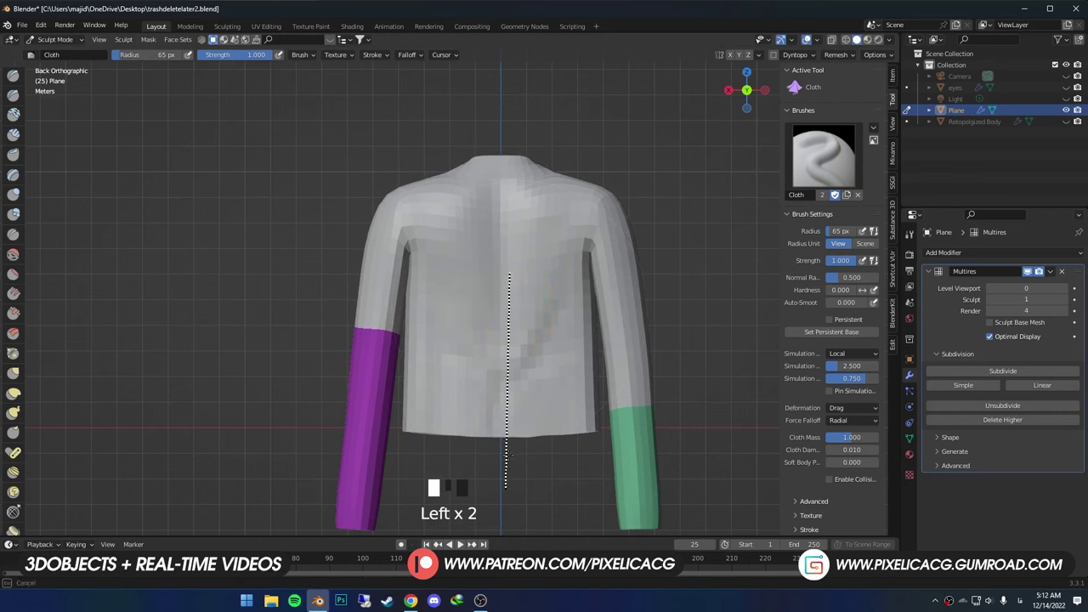
pyautogui.moveTo(508, 457); pyautogui.dragTo(508, 456)
pyautogui.moveTo(505, 297); pyautogui.dragTo(496, 427)
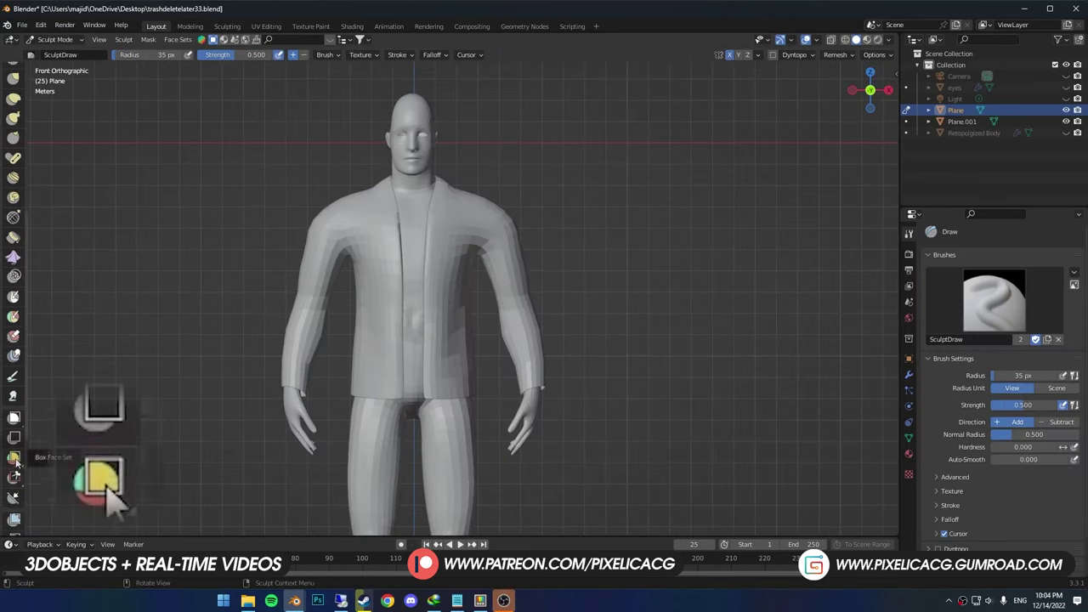
# - Apply the Cloth Filter in Gravity mode at strength 1.000 so the jacket settles onto the body
pyautogui.click(14, 448)
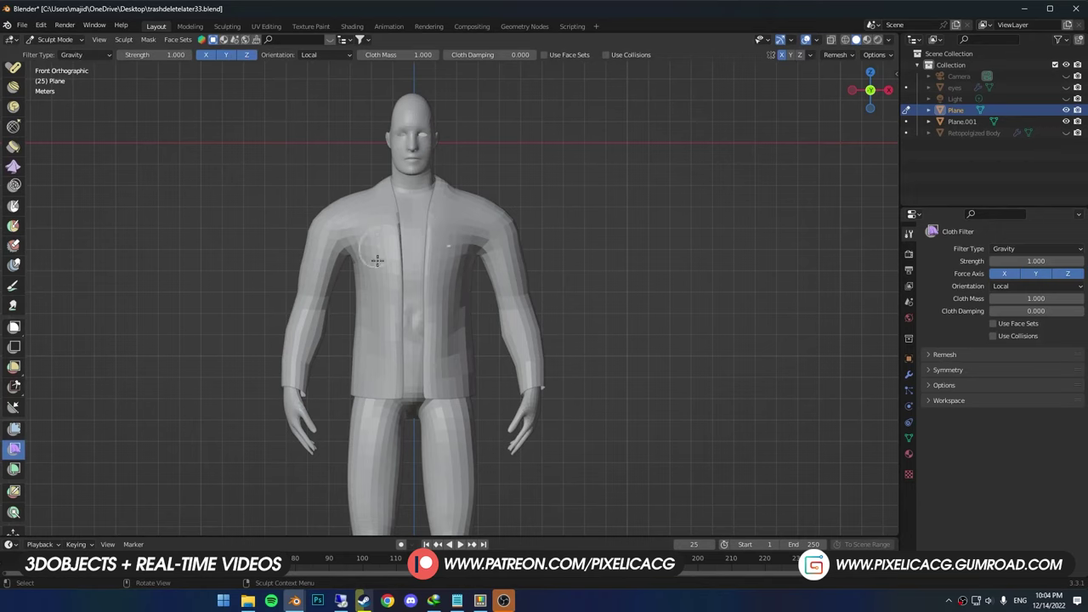
pyautogui.moveTo(325, 291); pyautogui.dragTo(374, 306, button='middle')
pyautogui.moveTo(485, 341); pyautogui.dragTo(273, 310, button='middle')
pyautogui.moveTo(273, 310)
pyautogui.mouseDown()
pyautogui.moveTo(323, 314)
pyautogui.moveTo(535, 262)
pyautogui.moveTo(425, 316)
pyautogui.moveTo(525, 276)
pyautogui.moveTo(637, 274)
pyautogui.moveTo(743, 243)
pyautogui.moveTo(416, 327)
pyautogui.mouseUp()
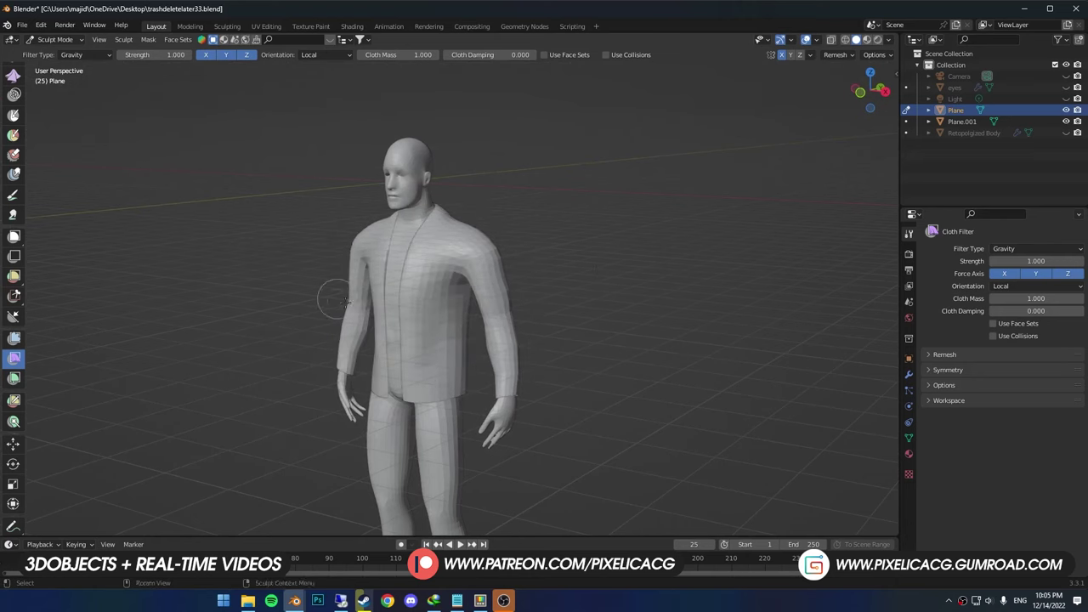
# - Give the character's body a Collision physics setting
pyautogui.hotkey('ctrl', 'Tab')
pyautogui.click(452, 461)
pyautogui.click(909, 406)
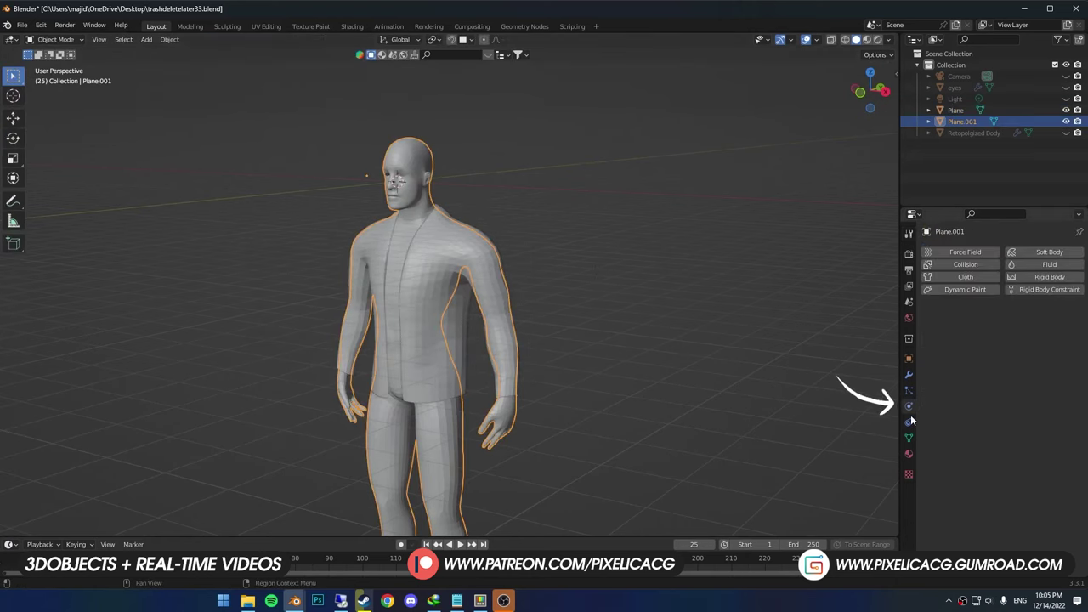
pyautogui.click(929, 267)
# - Enable Use Collisions on the jacket's Cloth Filter and add a Solidify modifier at -0.07 m thickness
pyautogui.click(956, 110)
pyautogui.hotkey('ctrl', 'Tab')
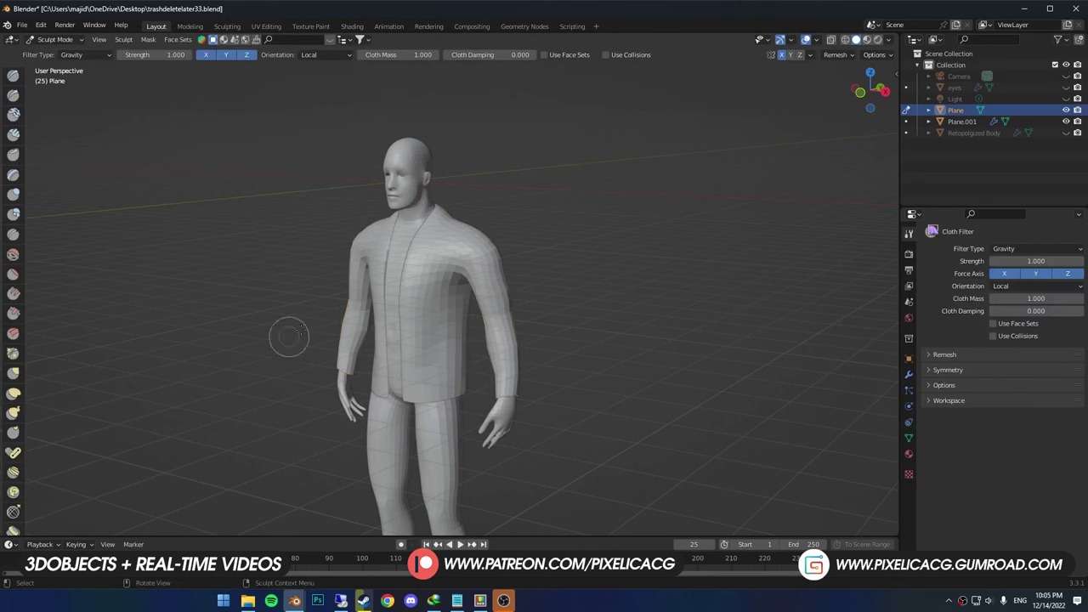
pyautogui.click(993, 336)
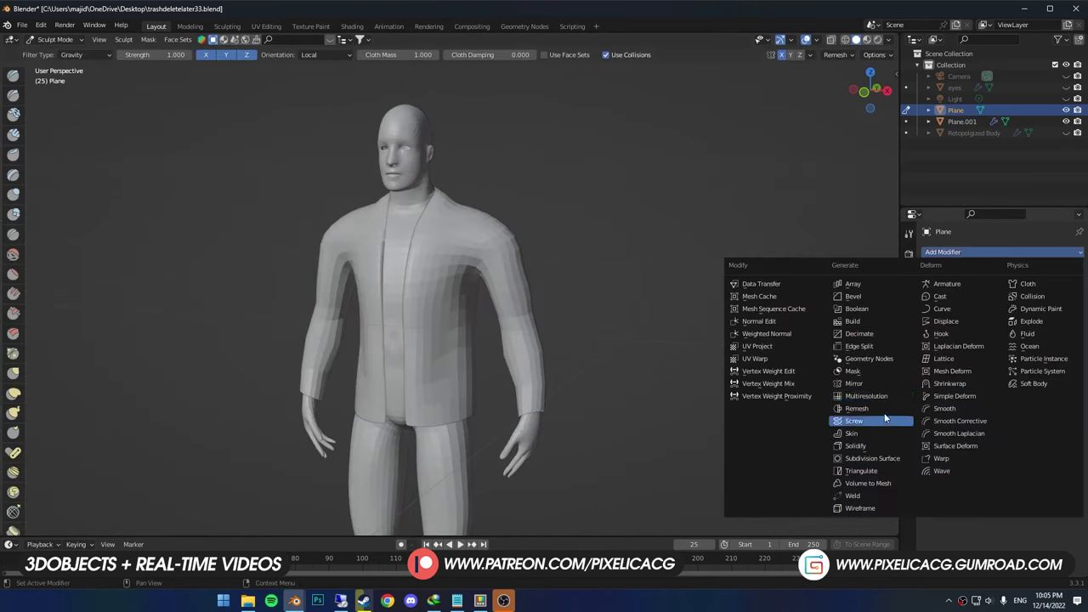
pyautogui.click(871, 446)
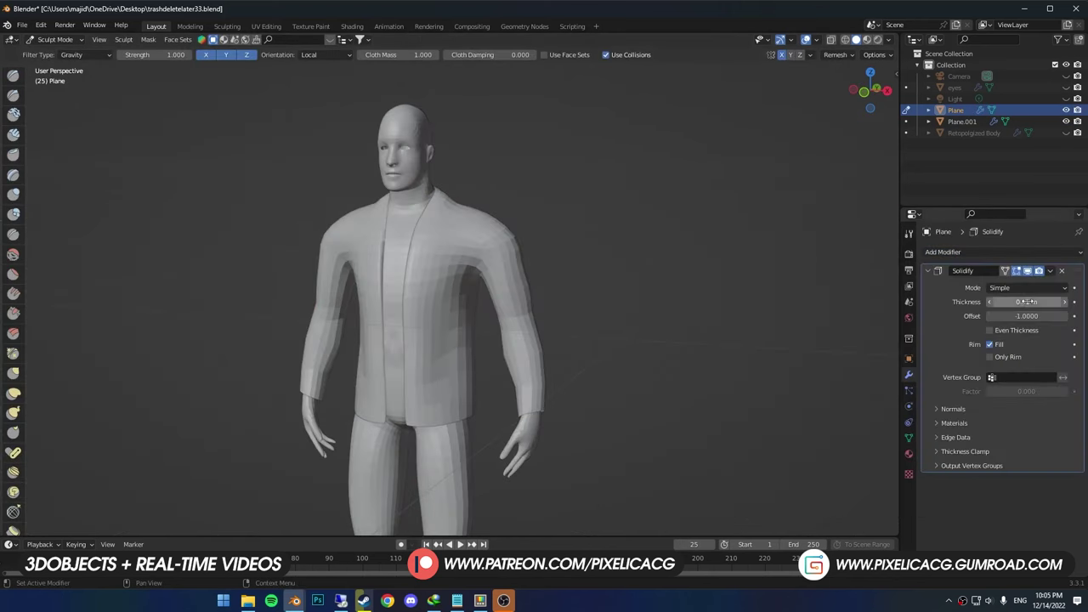
pyautogui.moveTo(1026, 302); pyautogui.dragTo(1020, 302)
# - Let the jacket fall onto the body with the collision-aware Gravity filter
pyautogui.moveTo(255, 357)
pyautogui.mouseDown(button='middle')
pyautogui.moveTo(177, 379)
pyautogui.moveTo(318, 392)
pyautogui.mouseUp(button='middle')
pyautogui.moveTo(273, 208); pyautogui.dragTo(450, 340)
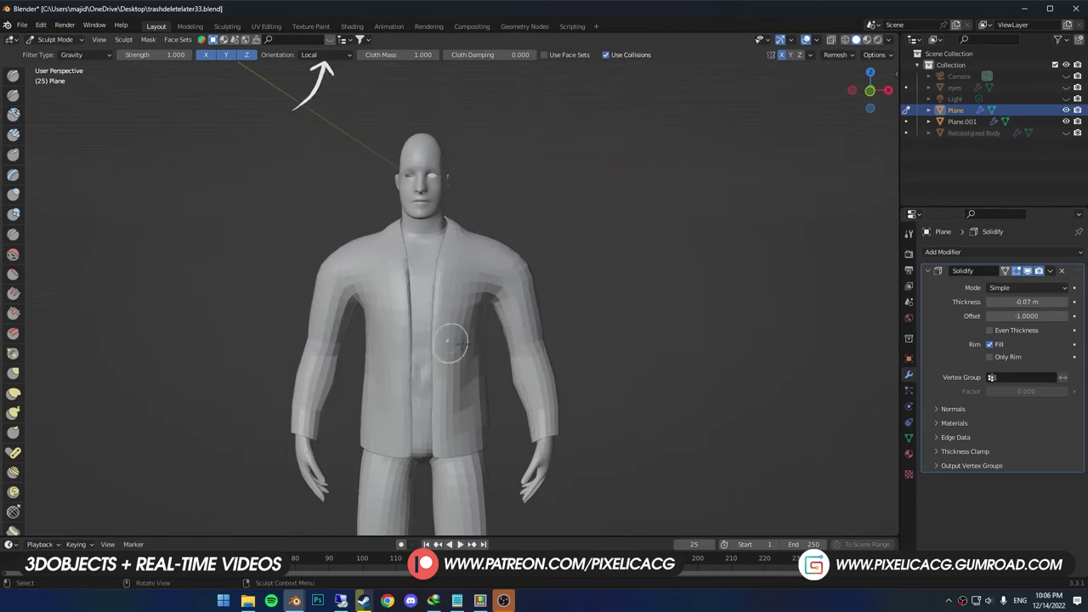
pyautogui.scroll(-1, 510, 334)
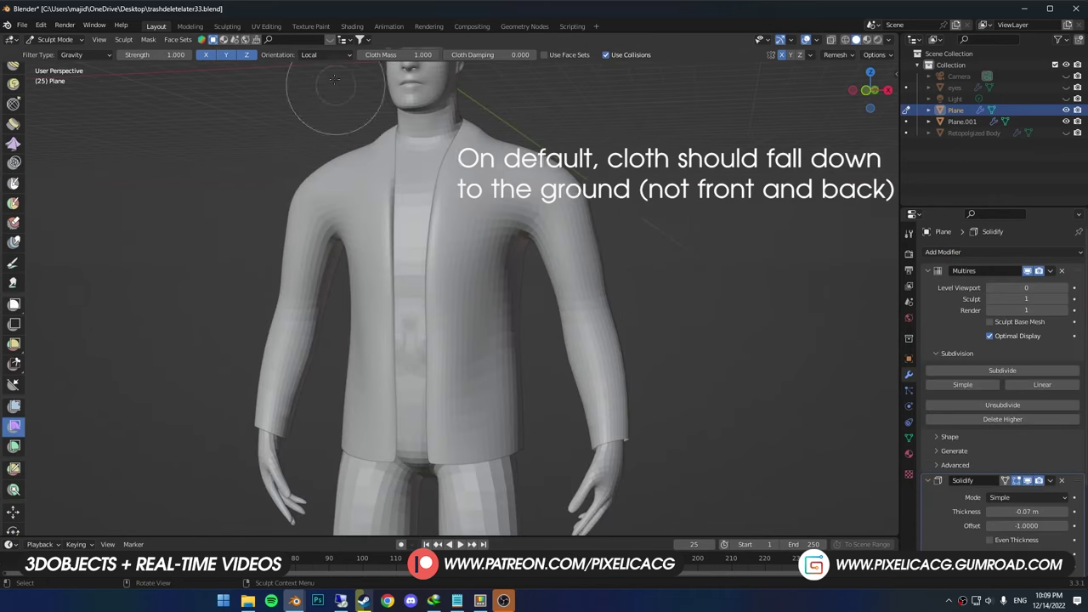
# - Drape the jacket with World-oriented gravity and reduce the Solidify thickness to -0.04 m
pyautogui.click(321, 56)
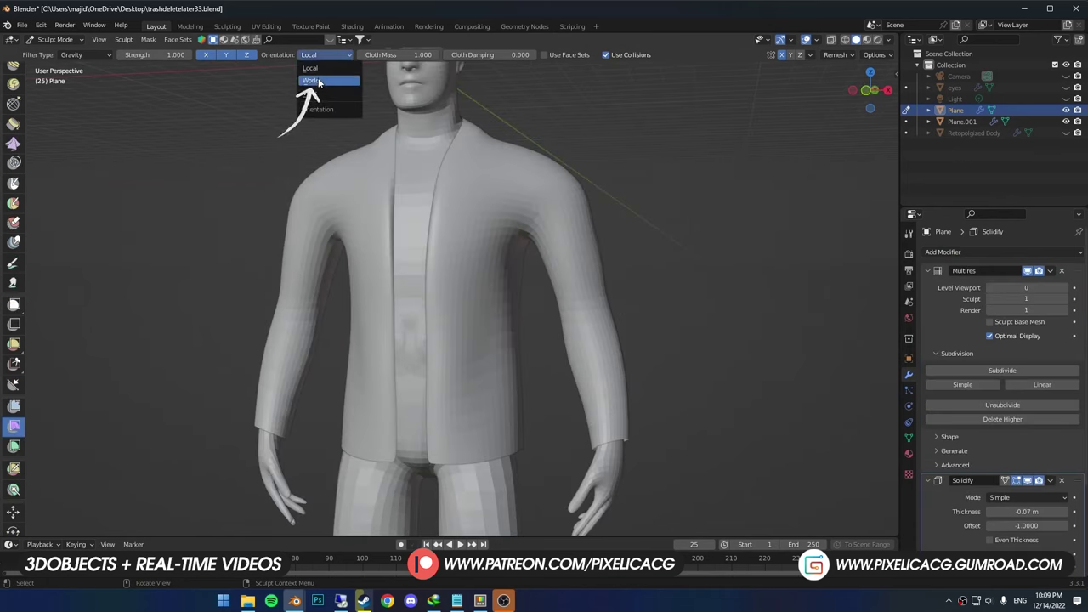
pyautogui.click(318, 82)
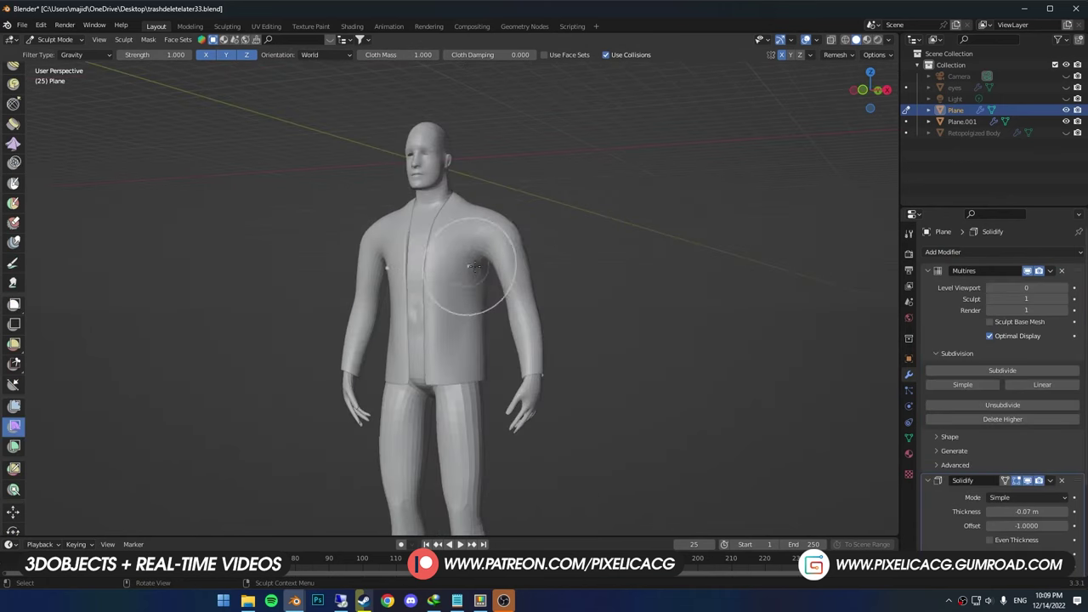
pyautogui.moveTo(485, 315)
pyautogui.mouseDown()
pyautogui.moveTo(515, 267)
pyautogui.moveTo(547, 255)
pyautogui.moveTo(563, 272)
pyautogui.moveTo(570, 256)
pyautogui.moveTo(593, 270)
pyautogui.mouseUp()
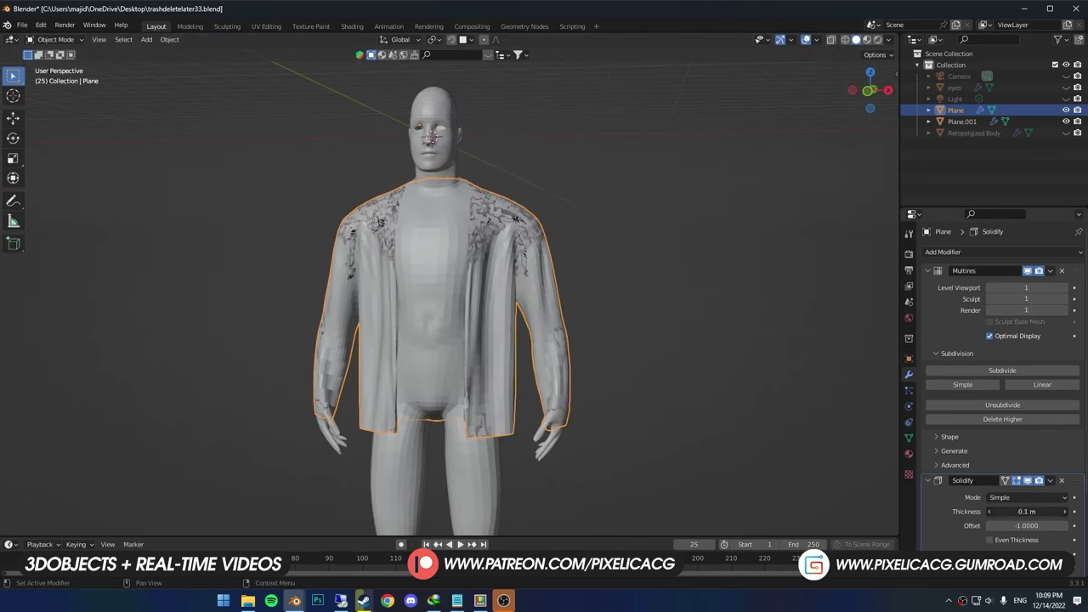
pyautogui.moveTo(1027, 511); pyautogui.dragTo(1046, 511)
pyautogui.moveTo(553, 332)
pyautogui.mouseDown(button='middle')
pyautogui.moveTo(507, 335)
pyautogui.moveTo(595, 342)
pyautogui.moveTo(396, 349)
pyautogui.mouseUp(button='middle')
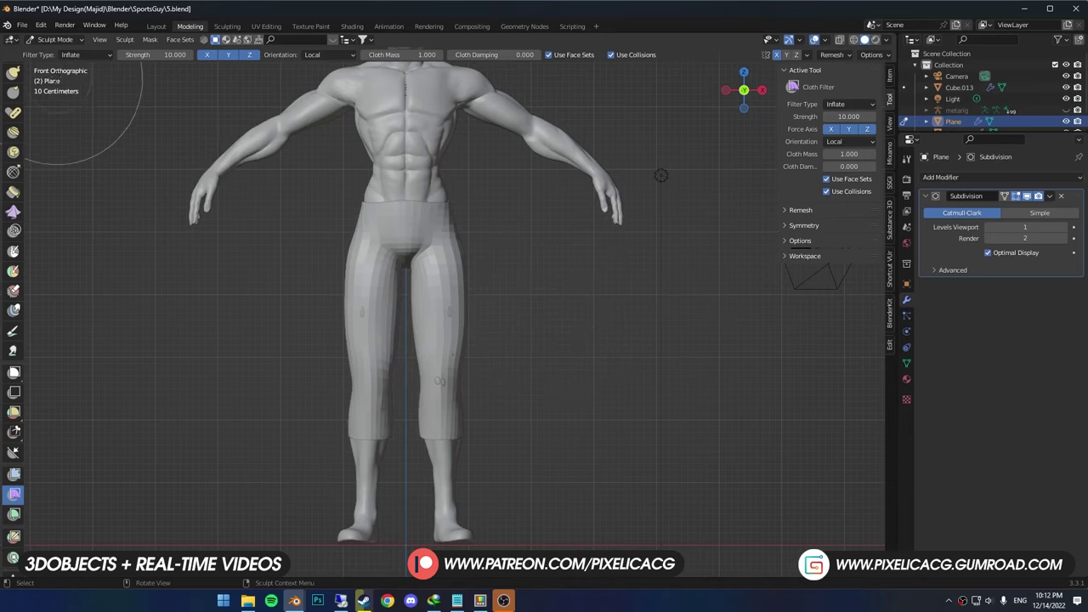
# - Set the Cloth Filter to Gravity and drop the shorts down over the thighs
pyautogui.click(86, 54)
pyautogui.click(78, 66)
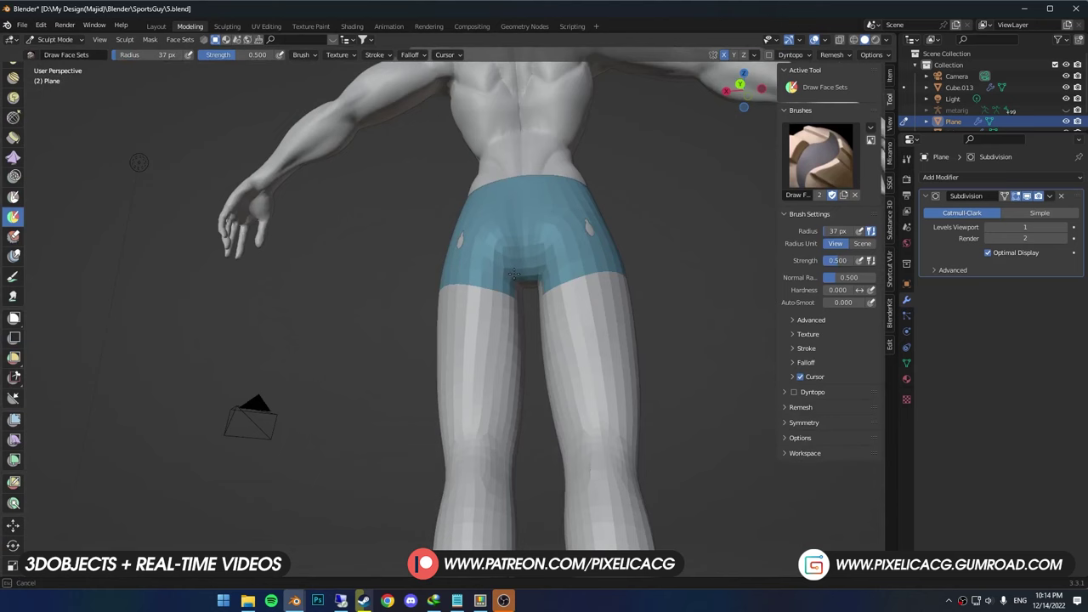
pyautogui.moveTo(595, 230); pyautogui.dragTo(384, 340, button='middle')
pyautogui.scroll(-3, 384, 340)
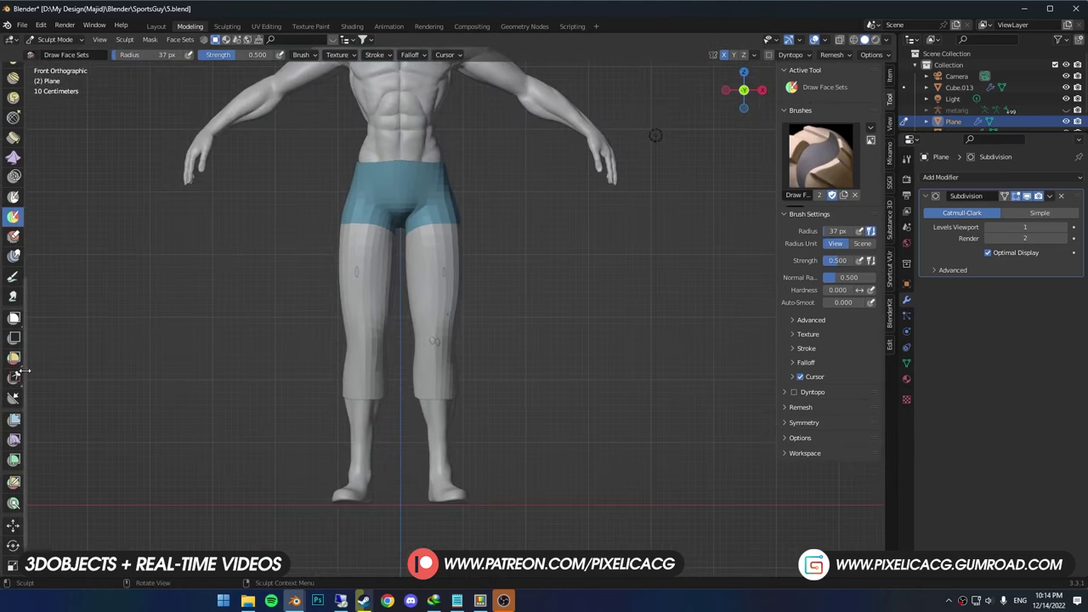
pyautogui.click(14, 441)
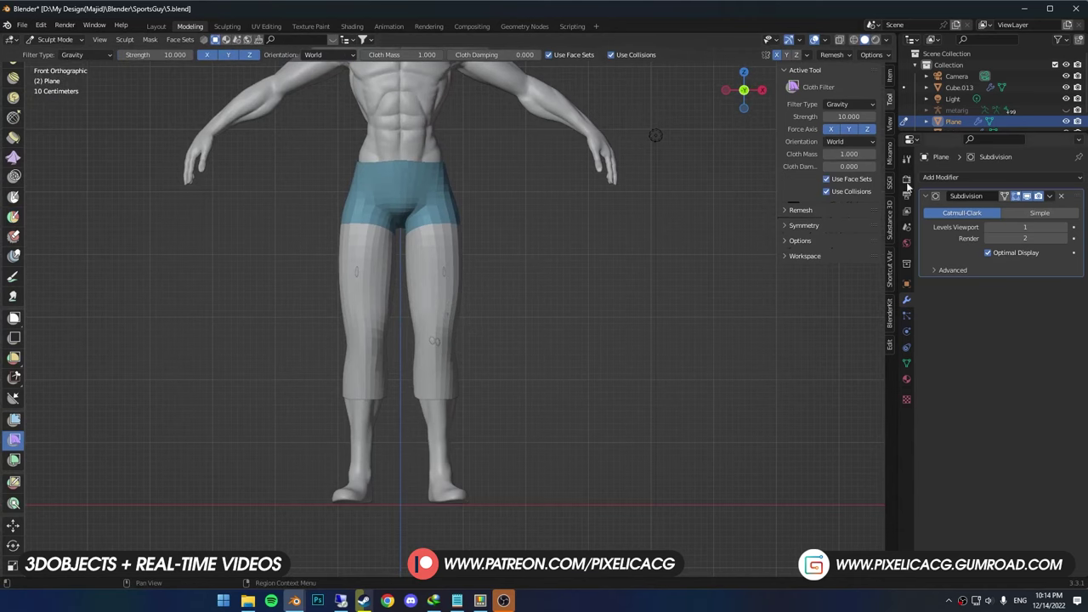
pyautogui.click(907, 159)
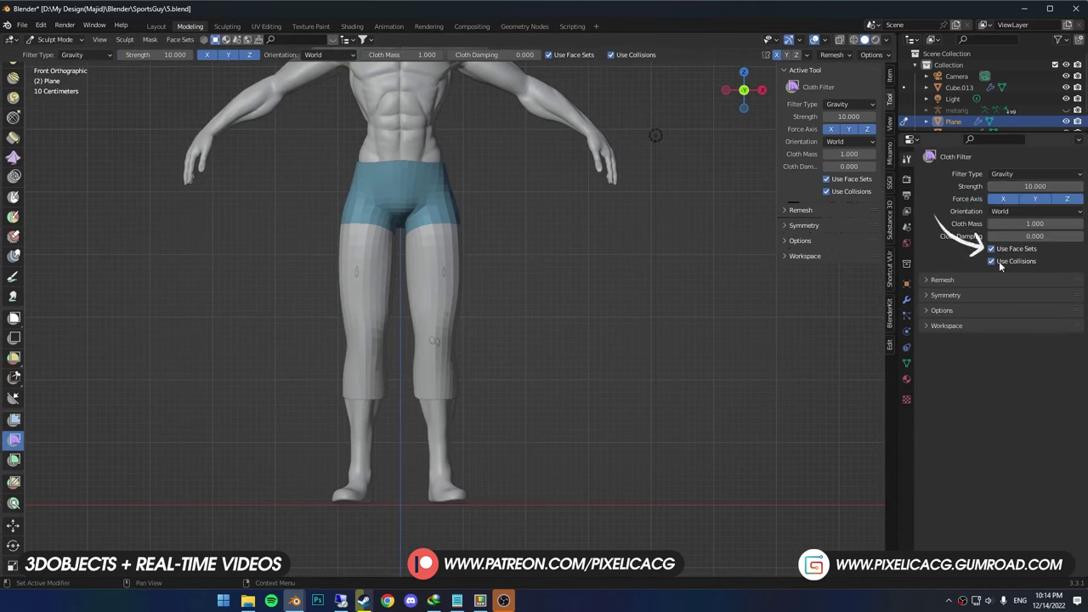
pyautogui.scroll(-3, 413, 352)
pyautogui.moveTo(413, 352); pyautogui.dragTo(374, 357)
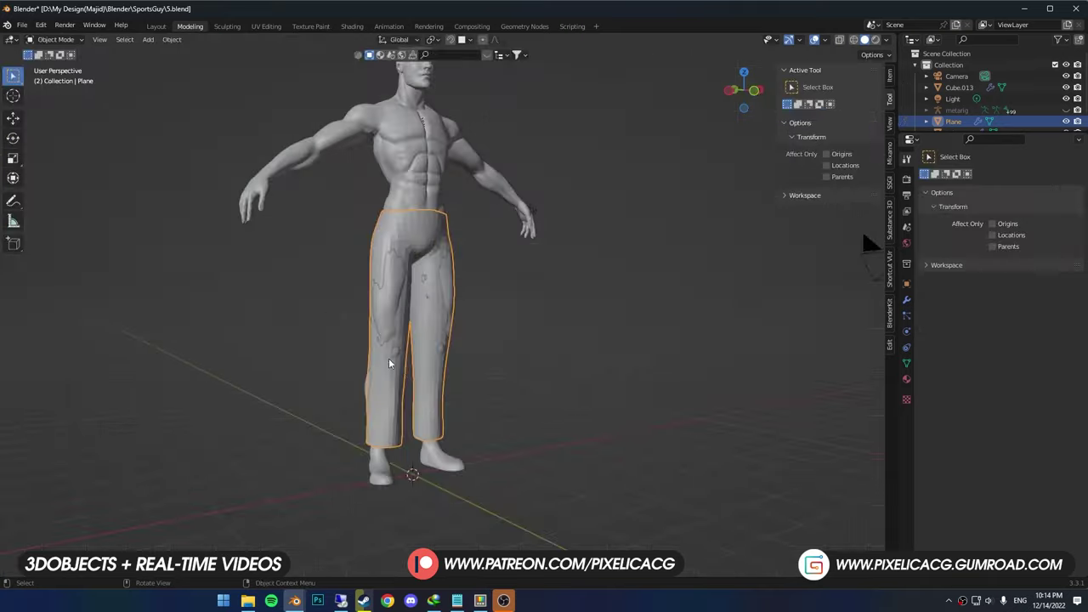
# - Show the pants alone and give them smooth shading
pyautogui.hotkey('shift', 'h')
pyautogui.moveTo(519, 395)
pyautogui.mouseDown(button='middle')
pyautogui.moveTo(589, 384)
pyautogui.moveTo(407, 393)
pyautogui.moveTo(520, 380)
pyautogui.moveTo(596, 347)
pyautogui.mouseUp(button='middle')
pyautogui.rightClick(407, 393)
pyautogui.press('Escape')
pyautogui.rightClick(416, 392)
pyautogui.click(415, 375)
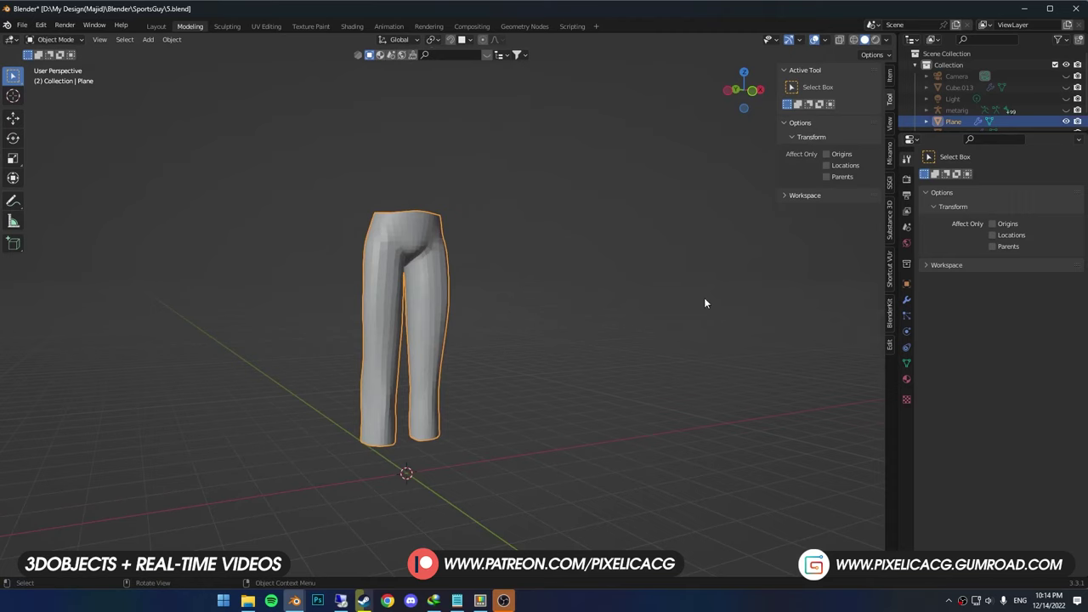
pyautogui.press('Tab')
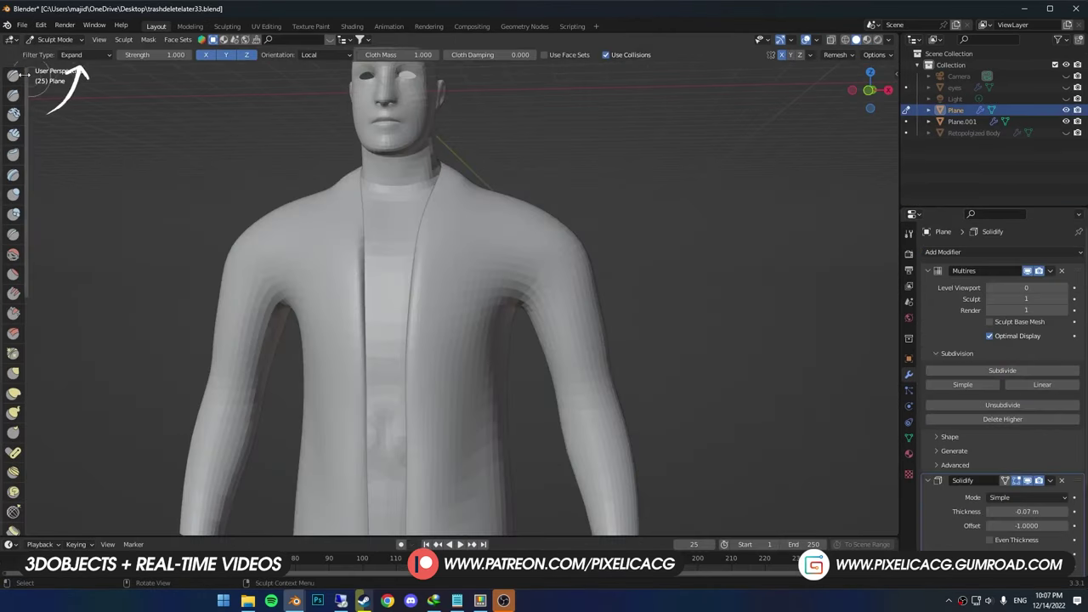
# - Try the Inflate cloth filter on the jacket, including a cape-like shape, undoing each result
pyautogui.click(77, 54)
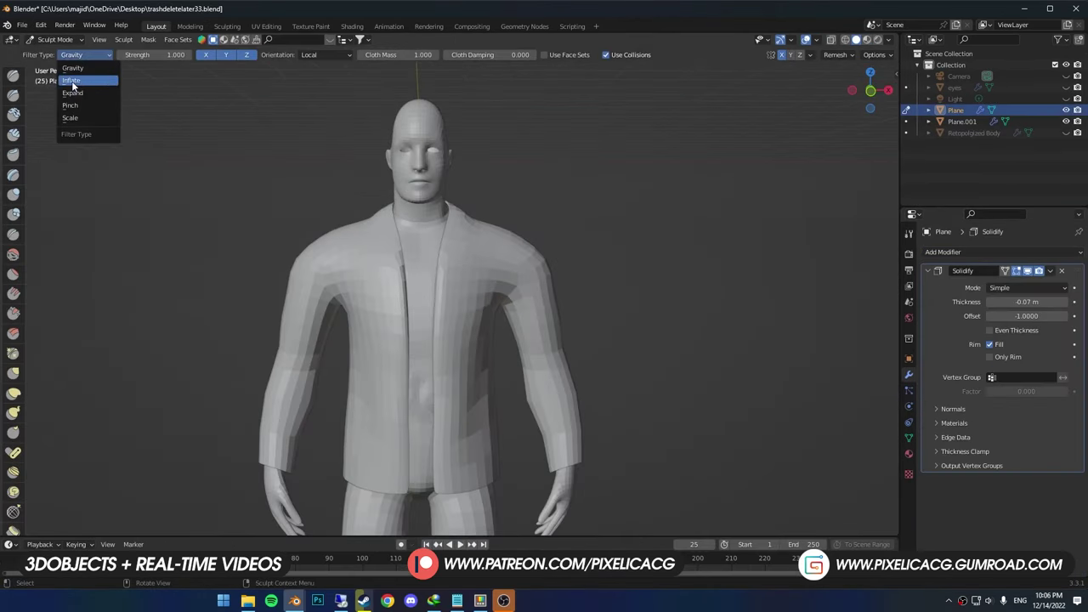
pyautogui.click(73, 81)
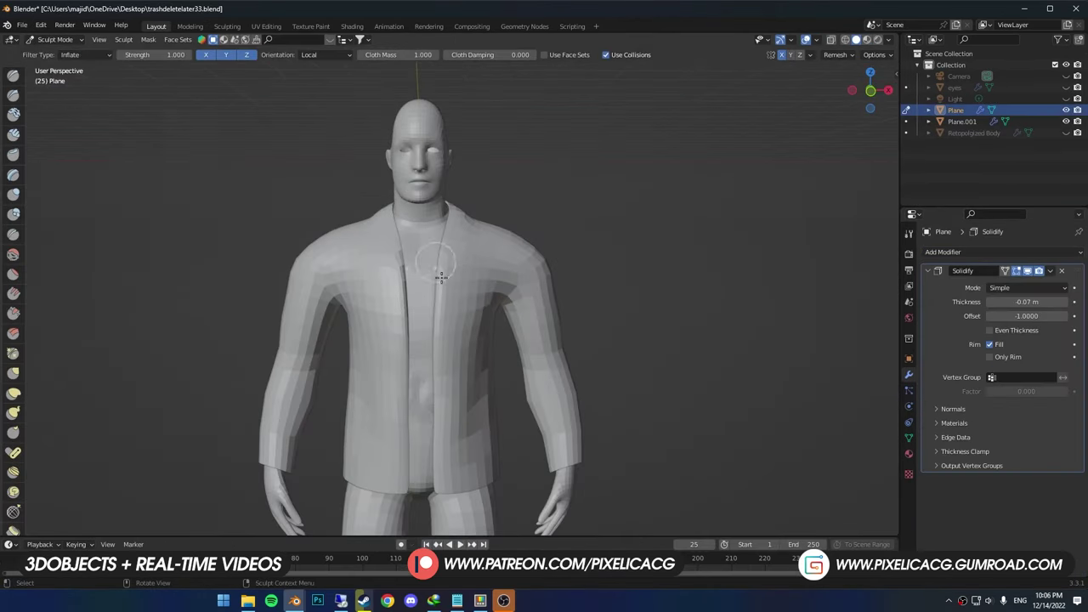
pyautogui.moveTo(416, 336); pyautogui.dragTo(590, 328)
pyautogui.moveTo(590, 329); pyautogui.dragTo(510, 357, button='middle')
pyautogui.hotkey('ctrl', 'z')
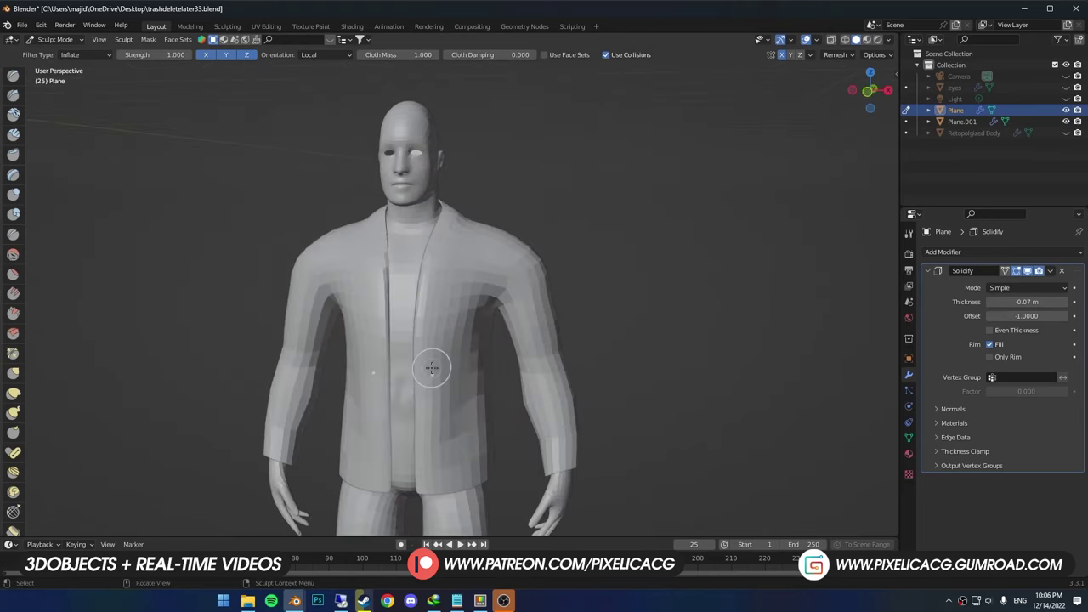
pyautogui.moveTo(432, 367); pyautogui.dragTo(602, 342)
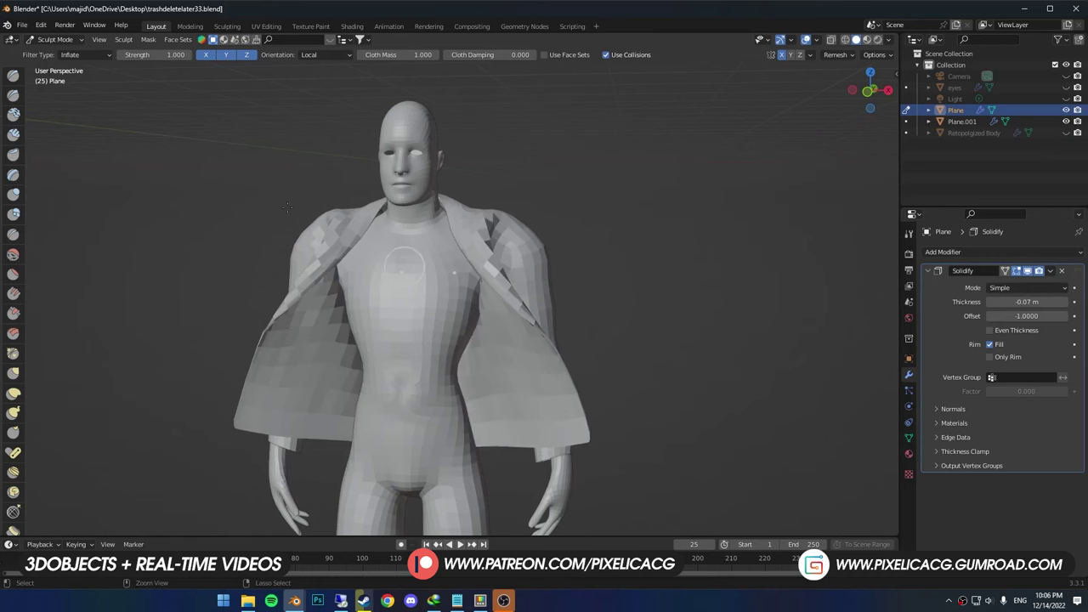
pyautogui.hotkey('ctrl', 'z')
pyautogui.click(82, 55)
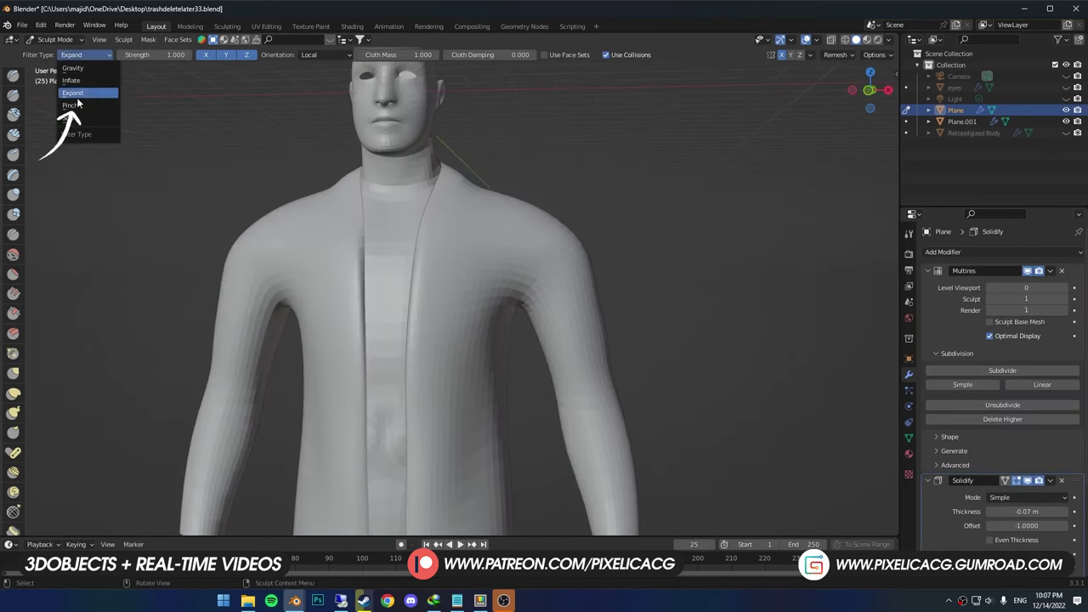
# - Switch the Cloth Filter to Pinch and pinch wrinkles into the jacket
pyautogui.click(85, 114)
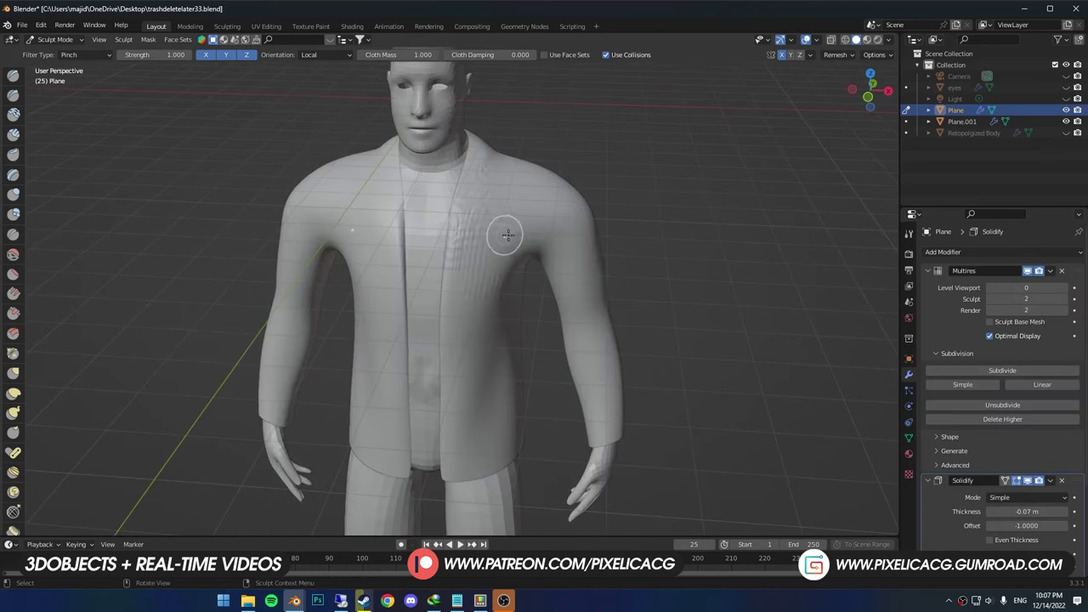
pyautogui.moveTo(505, 236); pyautogui.dragTo(595, 231)
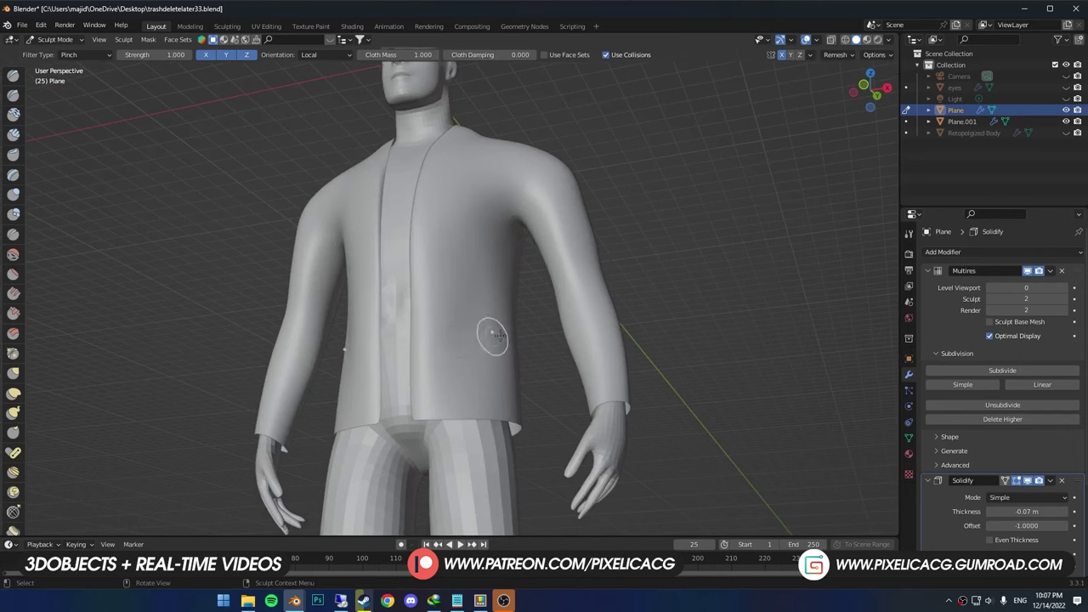
pyautogui.moveTo(495, 396); pyautogui.dragTo(627, 331)
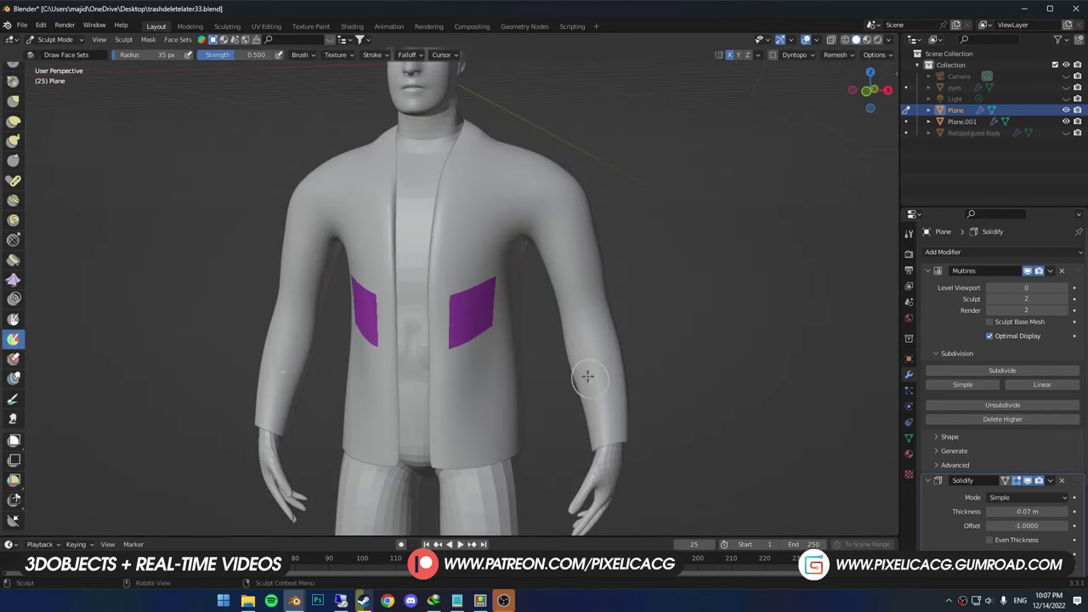
# - Enable face set auto-masking and pinch a star-shaped fold into only the purple face set
pyautogui.click(909, 233)
pyautogui.click(954, 441)
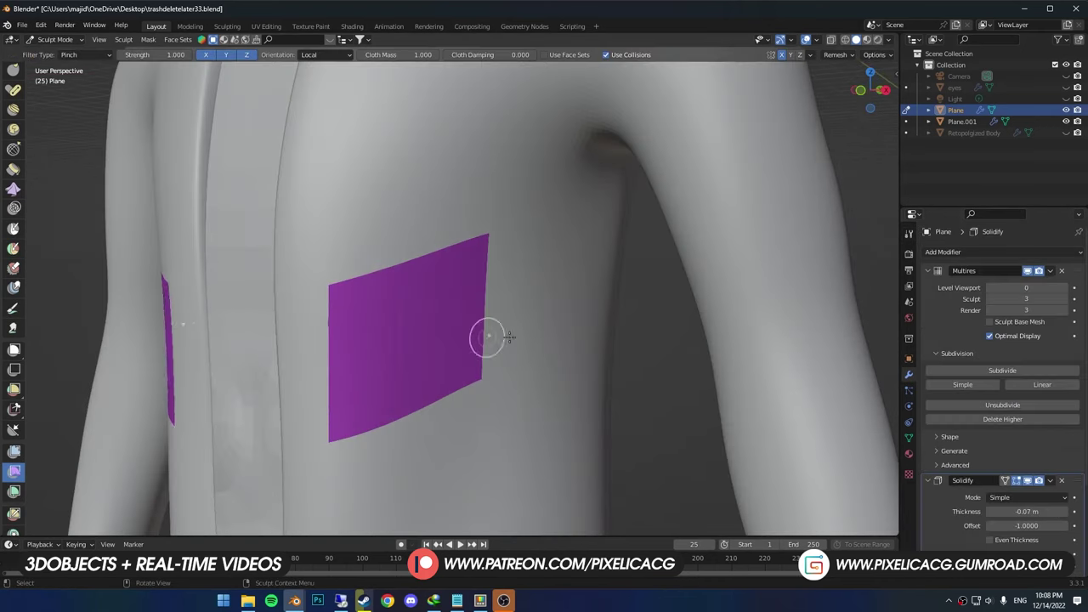
pyautogui.moveTo(488, 338); pyautogui.dragTo(820, 336)
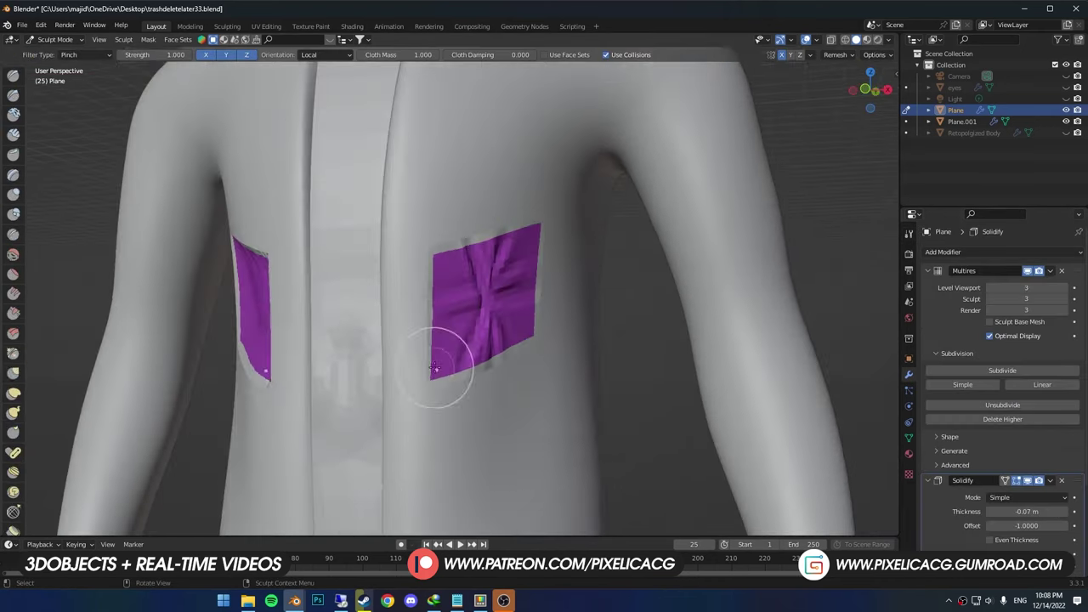
pyautogui.press('g')
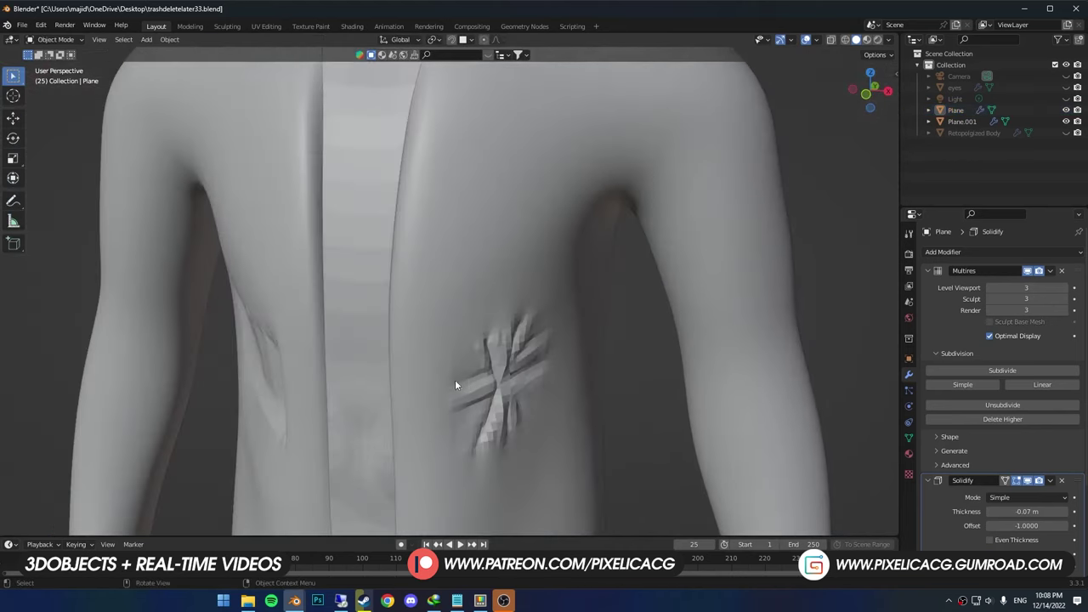
pyautogui.scroll(-6, 487, 345)
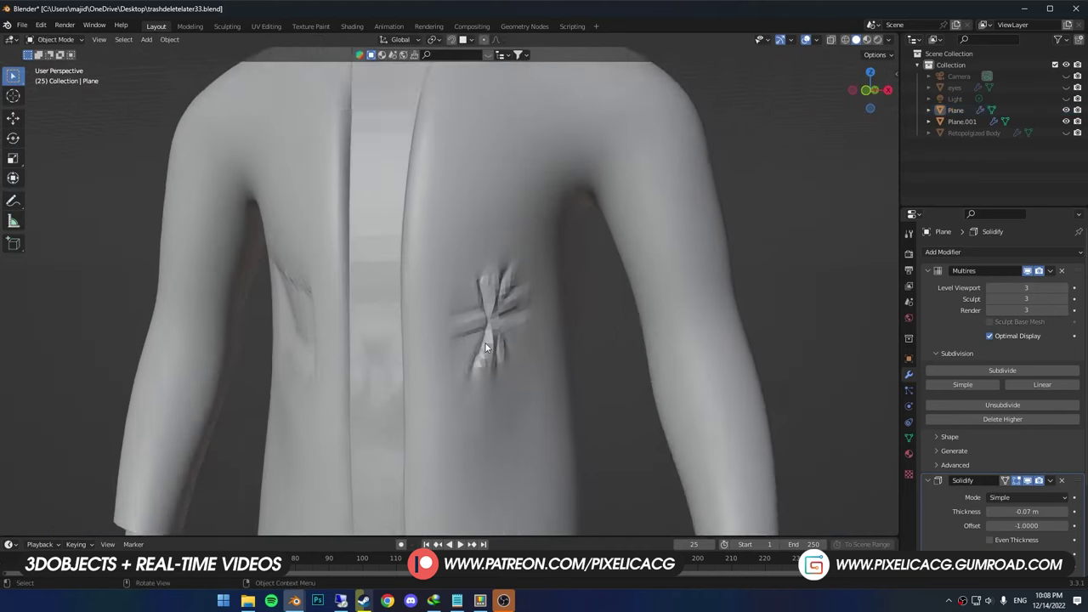
pyautogui.hotkey('ctrl', 'Tab')
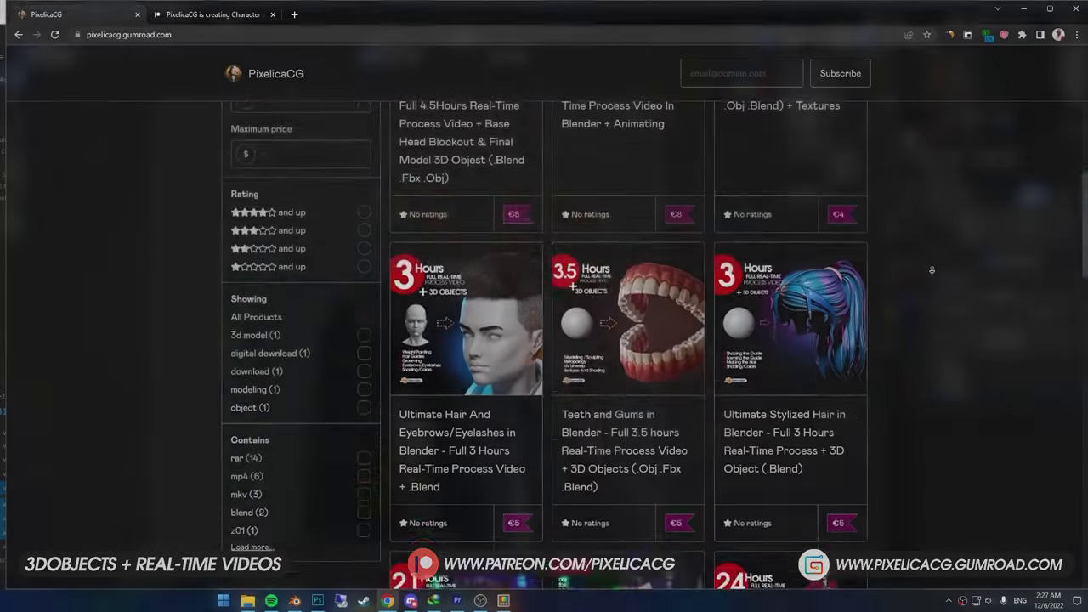
# - Scroll down to the Patreon membership tiers at €1.50, €3.50 and €6 per month
pyautogui.scroll(-6, 931, 270)
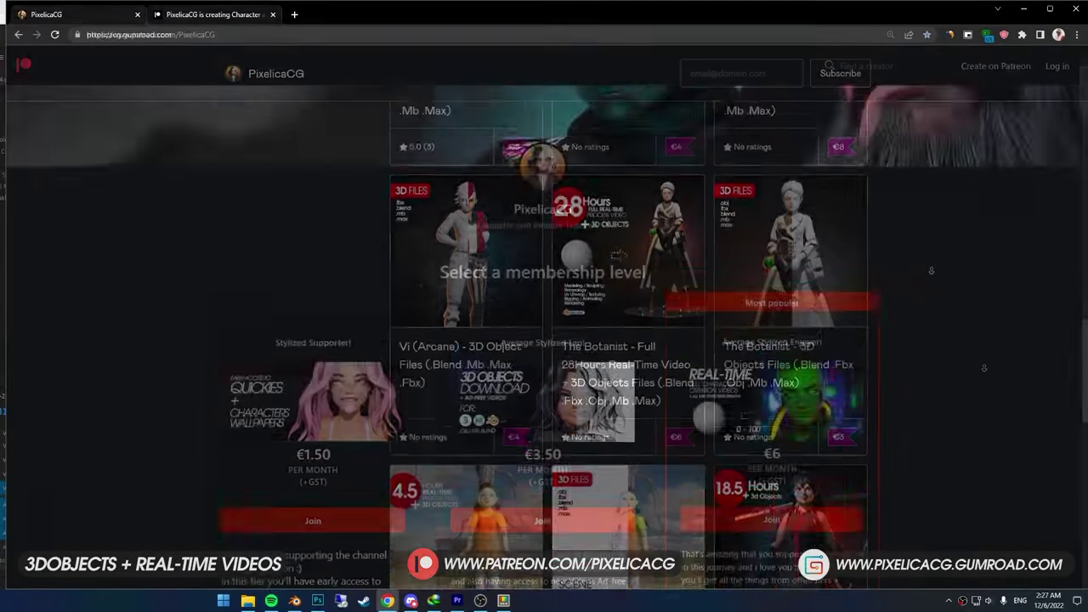
pyautogui.scroll(-3, 983, 367)
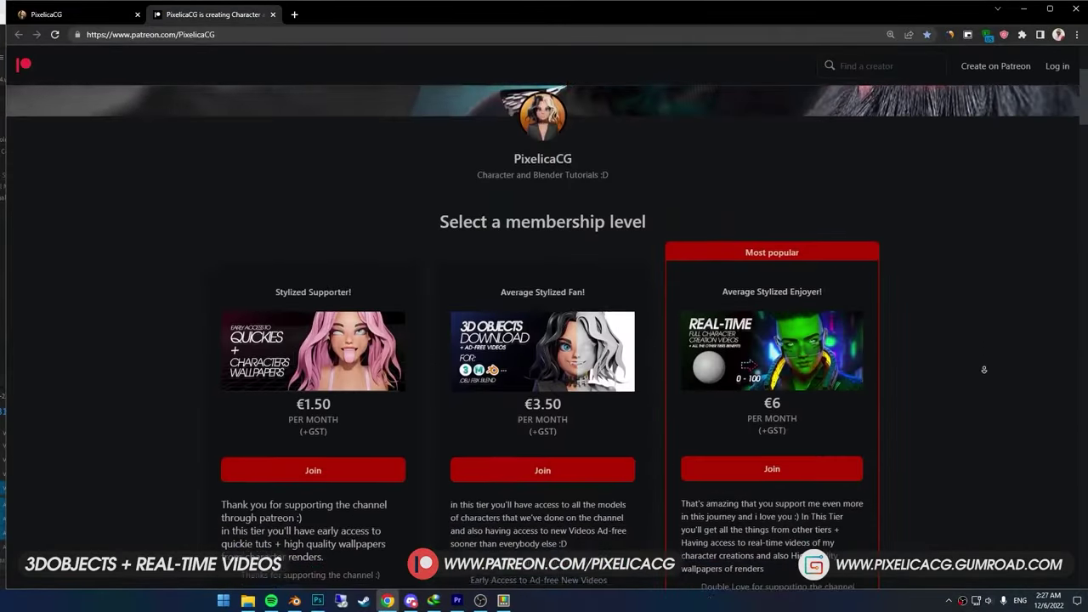